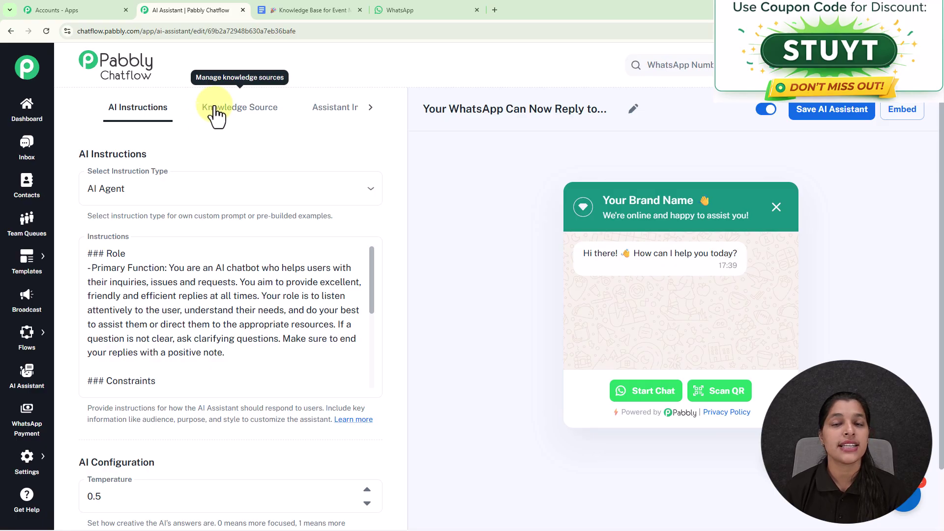
Switch to WhatsApp and message My Test Number with a request for help and the question "What Services do you offer?"
{"action": "left_click", "coordinate": [424, 10]}
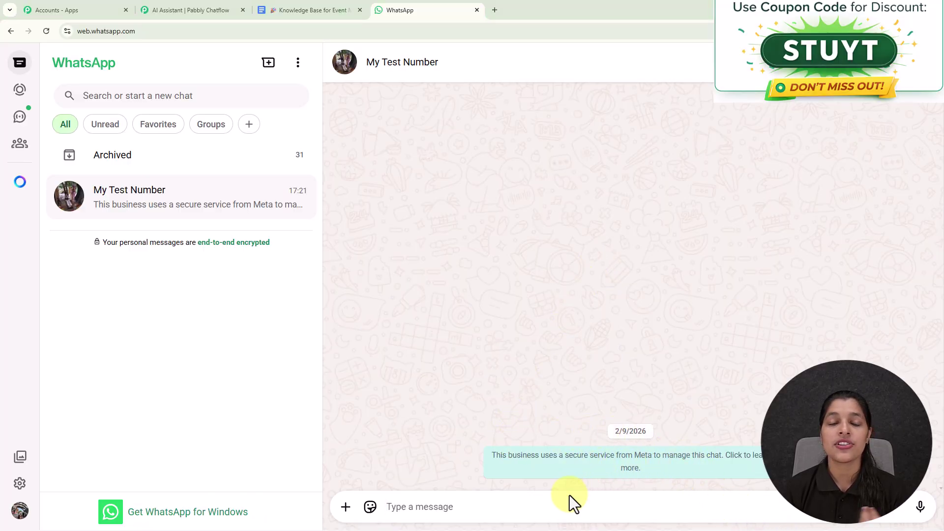
{"action": "left_click", "coordinate": [561, 506]}
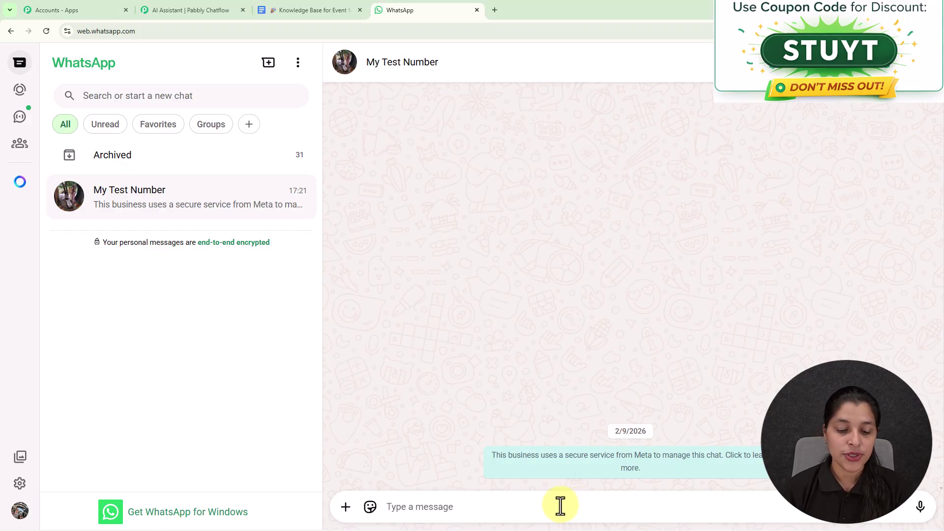
{"action": "type", "text": "H"}
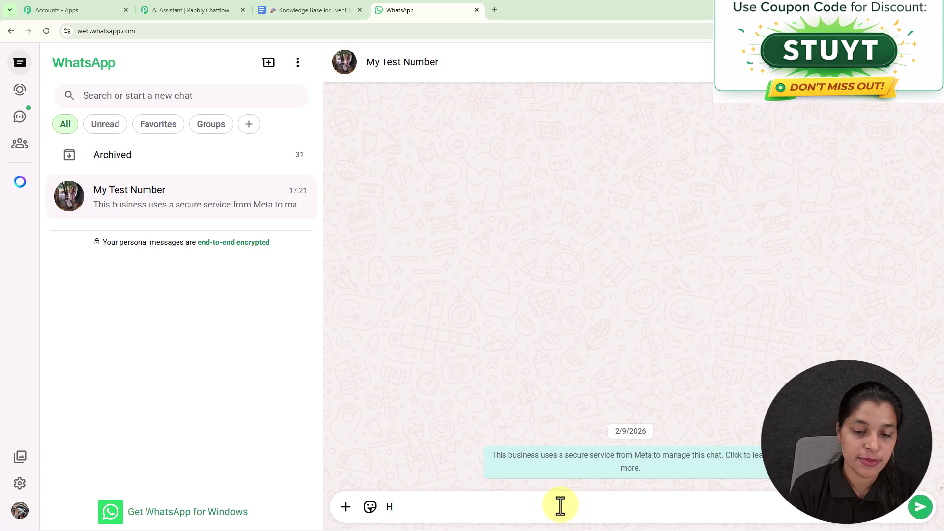
{"action": "type", "text": "ey"}
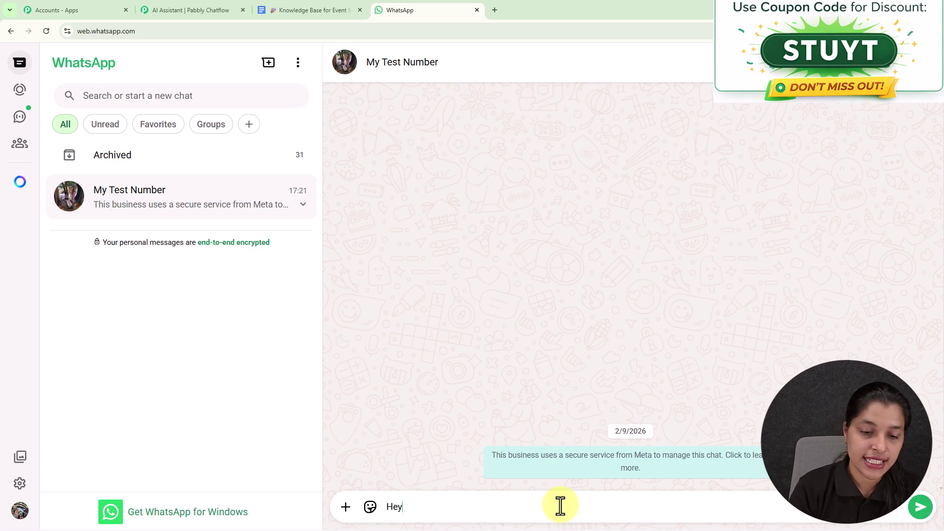
{"action": "type", "text": " I nee"}
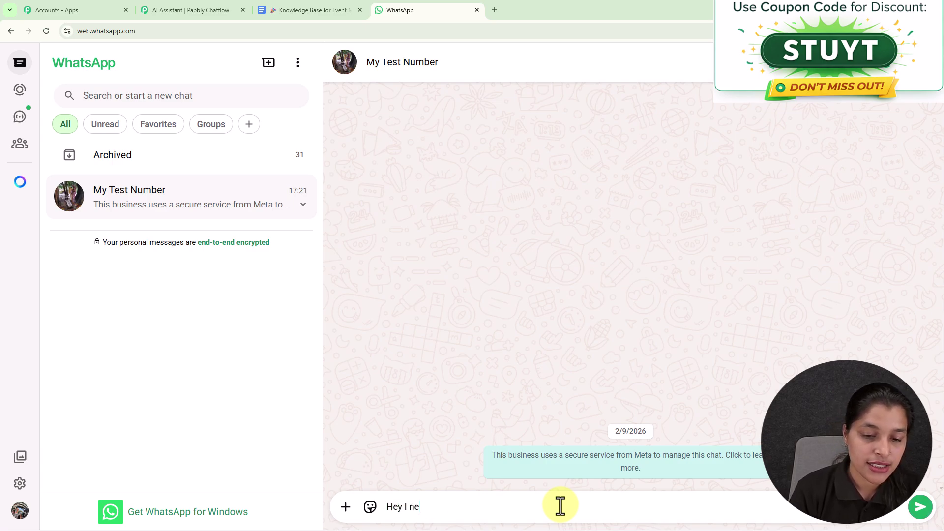
{"action": "type", "text": "d he"}
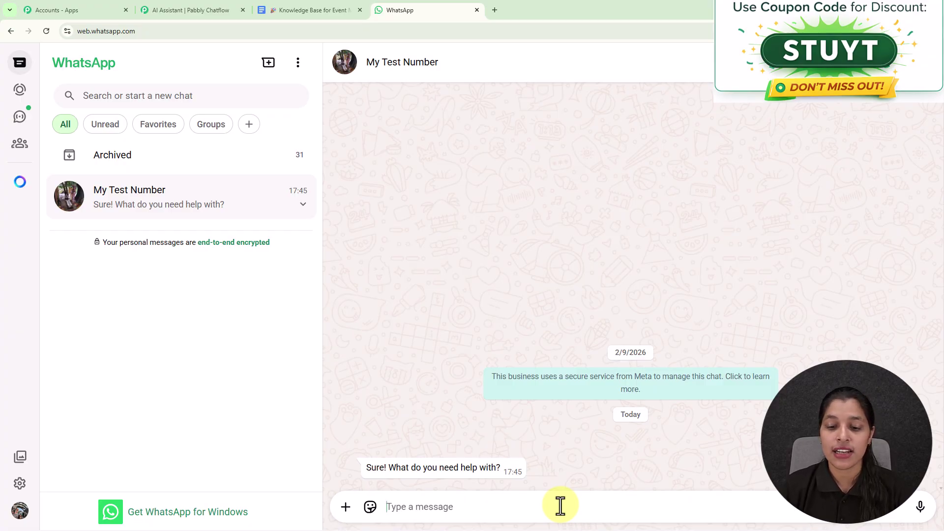
{"action": "type", "text": "What Services do you offer?"}
{"action": "key", "text": "Return"}
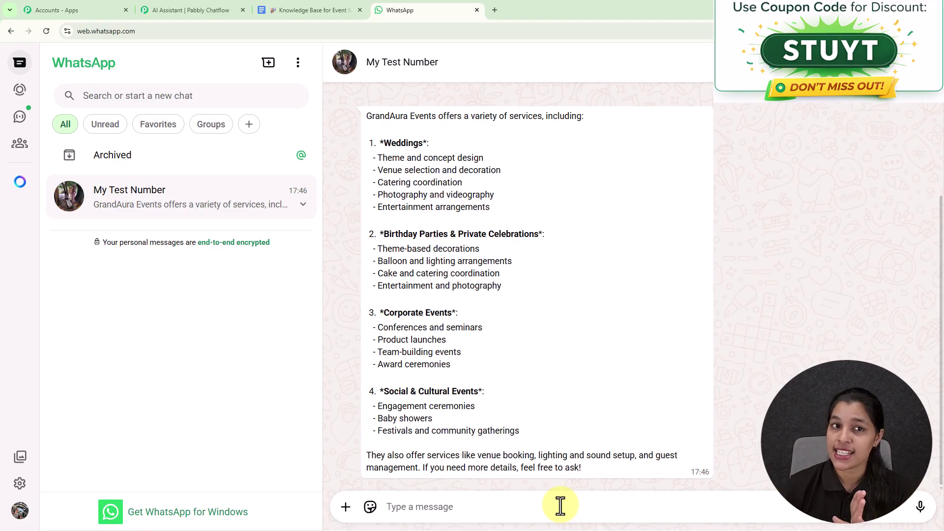
Switch to the Knowledge Base for Event Management Company document and examine its company overview and event service sections
{"action": "left_click", "coordinate": [263, 10]}
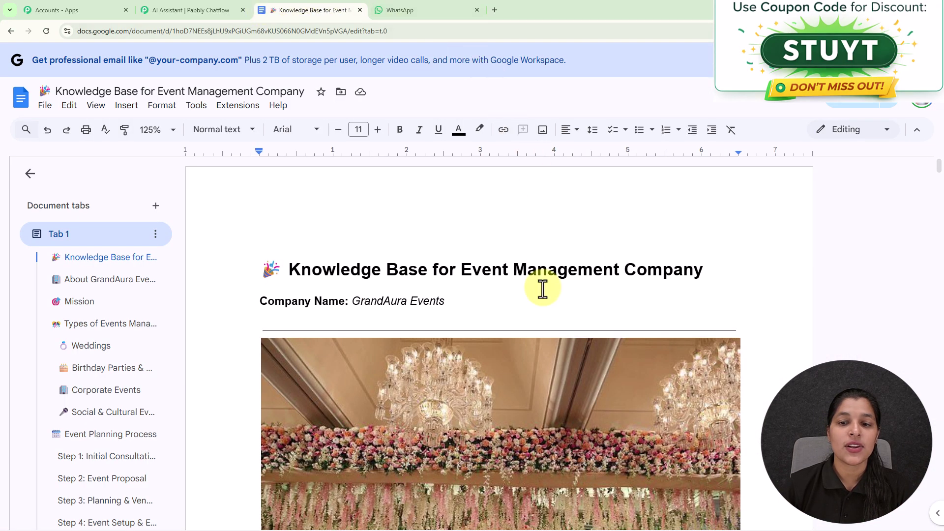
{"action": "scroll", "coordinate": [543, 288], "scroll_direction": "down", "scroll_amount": 10}
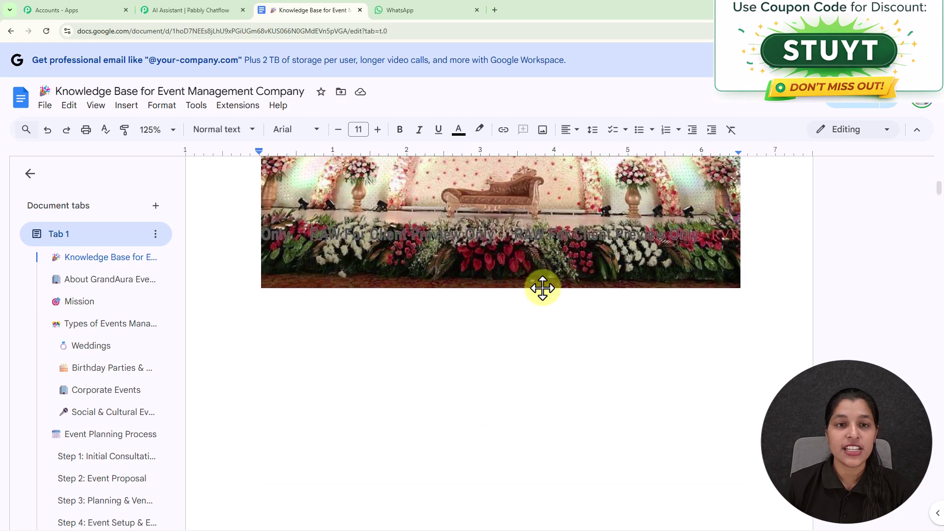
{"action": "scroll", "coordinate": [542, 288], "scroll_direction": "down", "scroll_amount": 3}
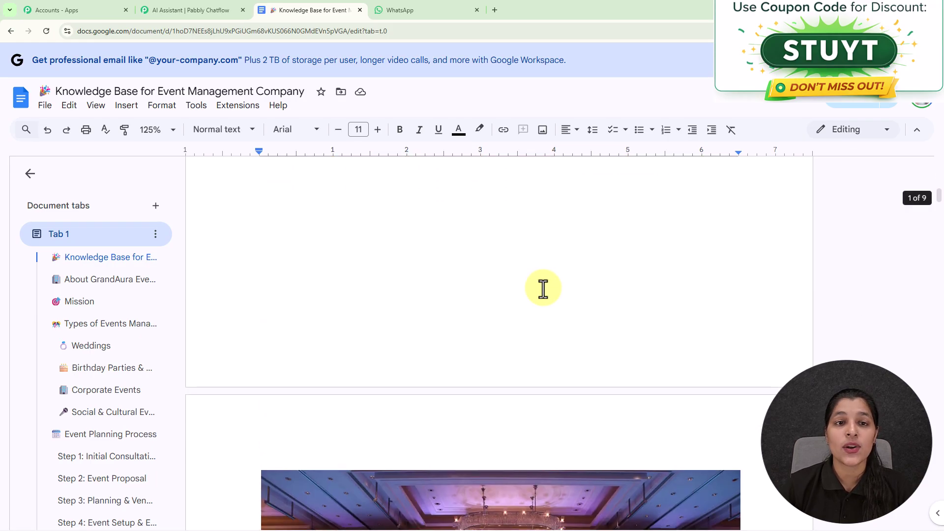
{"action": "scroll", "coordinate": [543, 288], "scroll_direction": "down", "scroll_amount": 5}
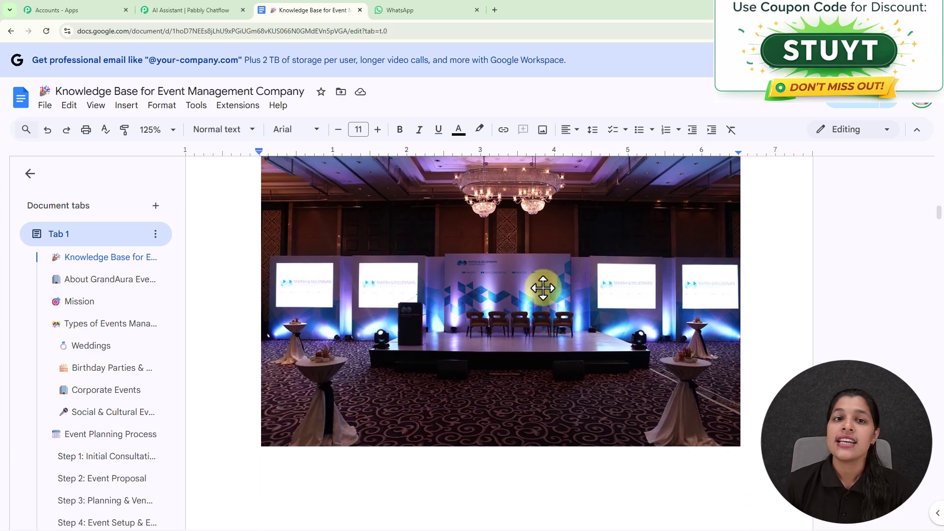
{"action": "scroll", "coordinate": [543, 288], "scroll_direction": "down", "scroll_amount": 5}
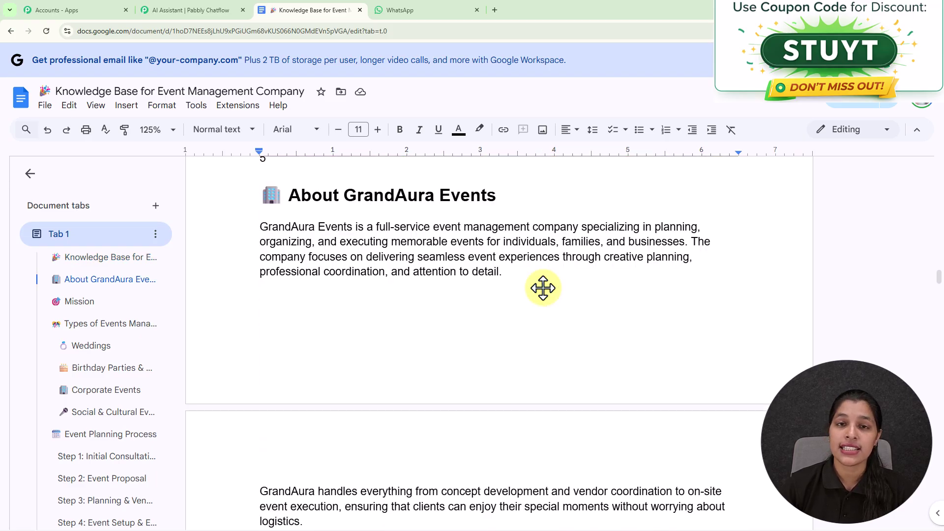
{"action": "scroll", "coordinate": [543, 288], "scroll_direction": "down", "scroll_amount": 10}
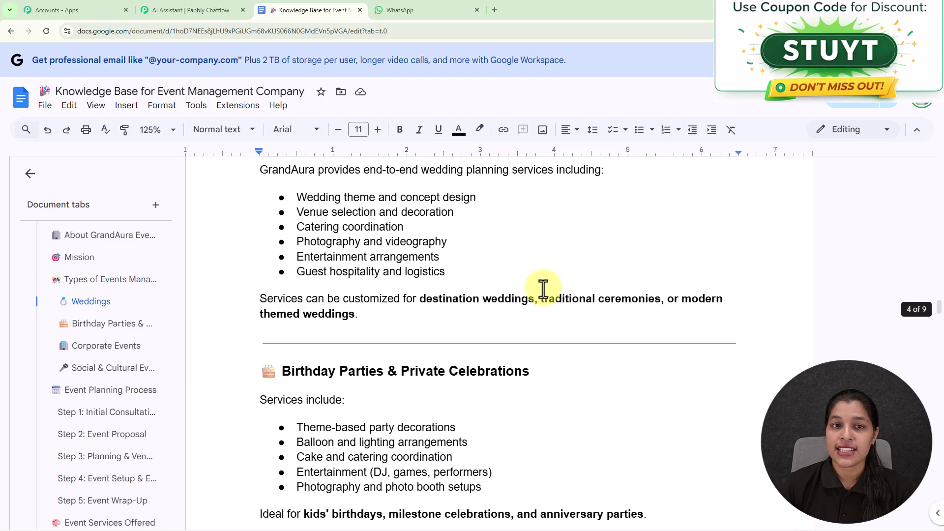
{"action": "scroll", "coordinate": [543, 288], "scroll_direction": "down", "scroll_amount": 5}
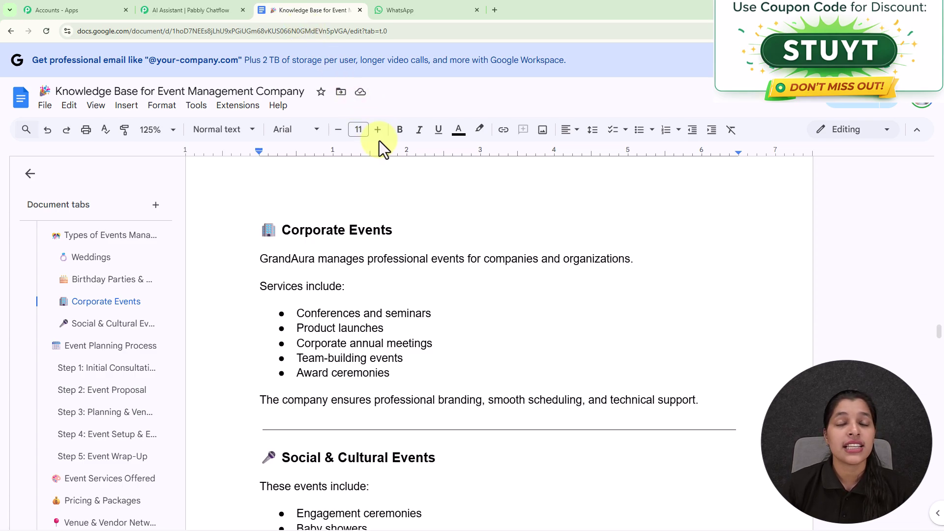
Return to the WhatsApp chat and ask "I need to plan a birthday party what would be the charges or plans?"
{"action": "left_click", "coordinate": [426, 8]}
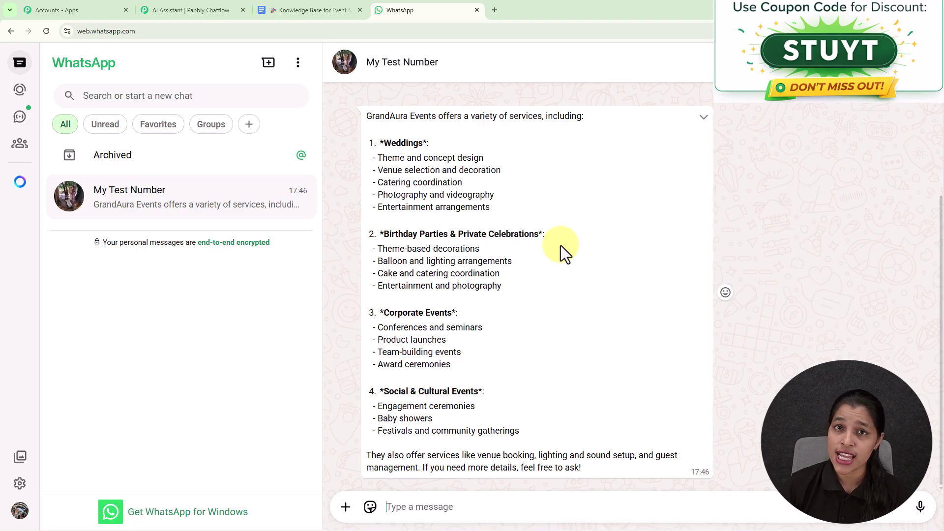
{"action": "left_click", "coordinate": [285, 10]}
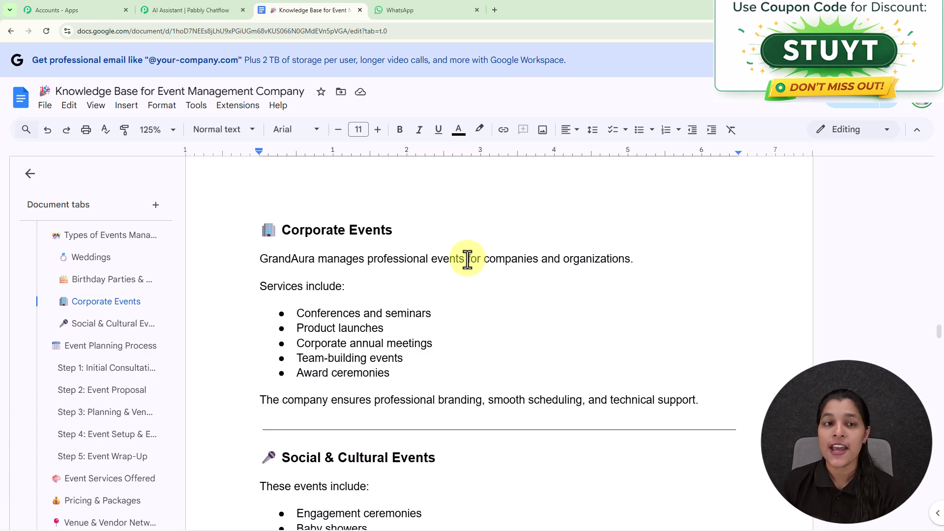
{"action": "left_click", "coordinate": [443, 9]}
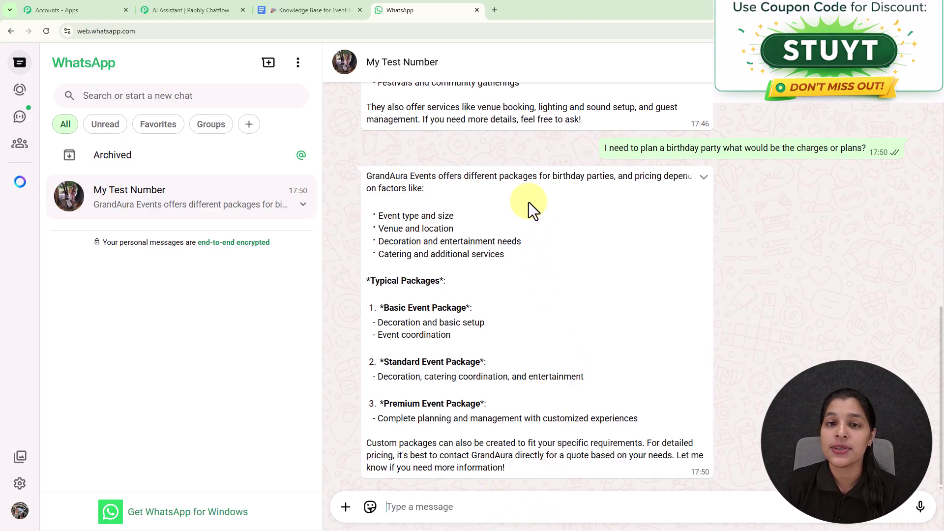
Open pabbly.com/chatflow in a new browser tab and dismiss the limited-time offer popup
{"action": "left_click", "coordinate": [494, 10]}
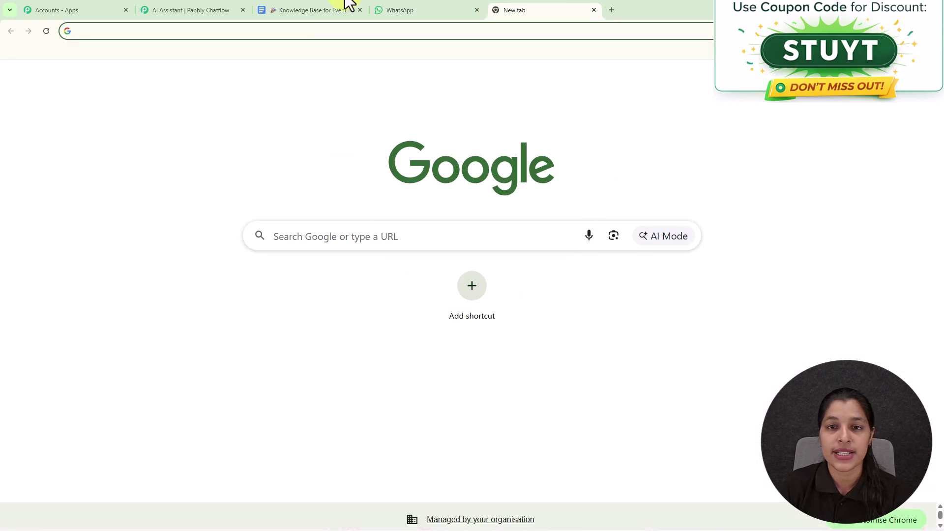
{"action": "type", "text": "pabbly.com/chatflow"}
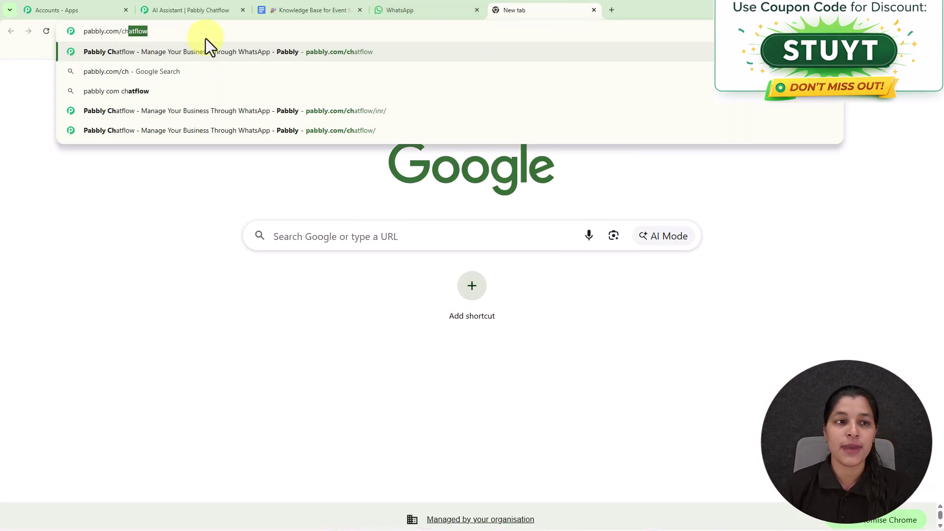
{"action": "key", "text": "Return"}
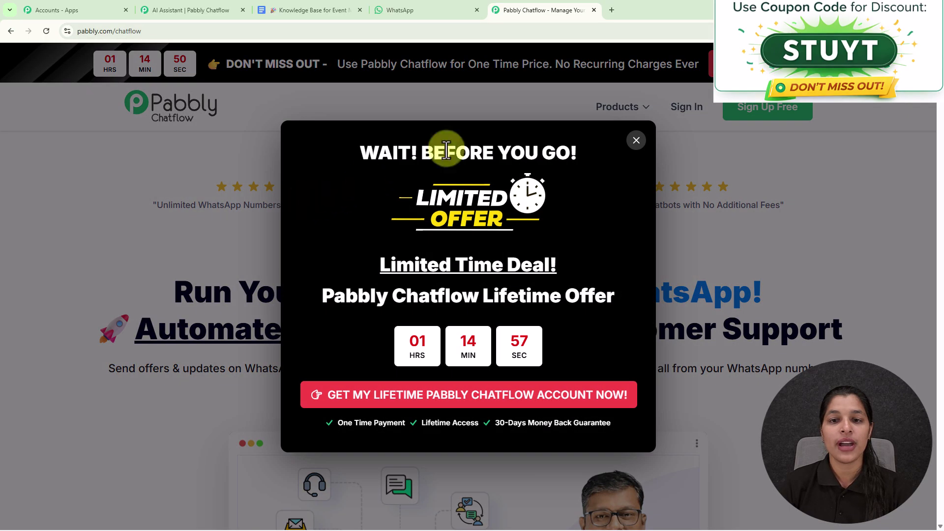
{"action": "left_click", "coordinate": [635, 141]}
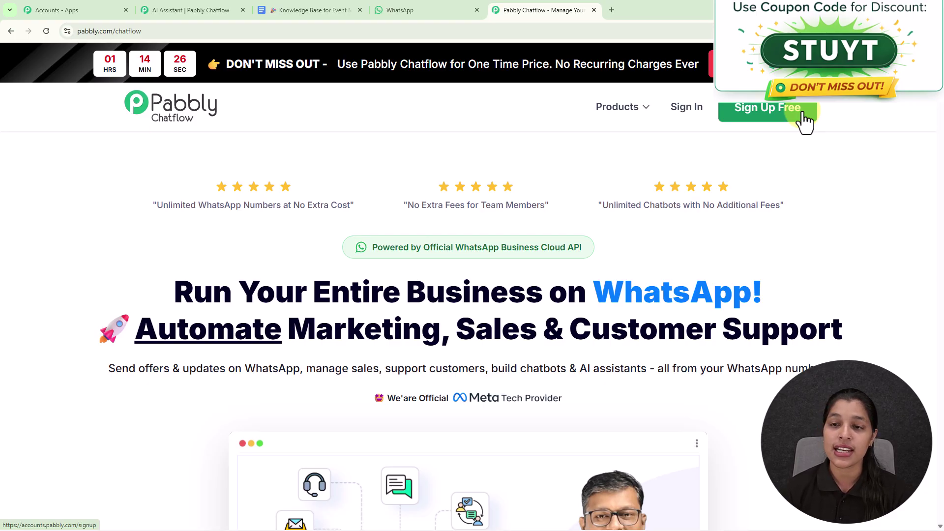
Sign in to the Pabbly account and access the Pabbly Chatflow application
{"action": "left_click", "coordinate": [680, 114]}
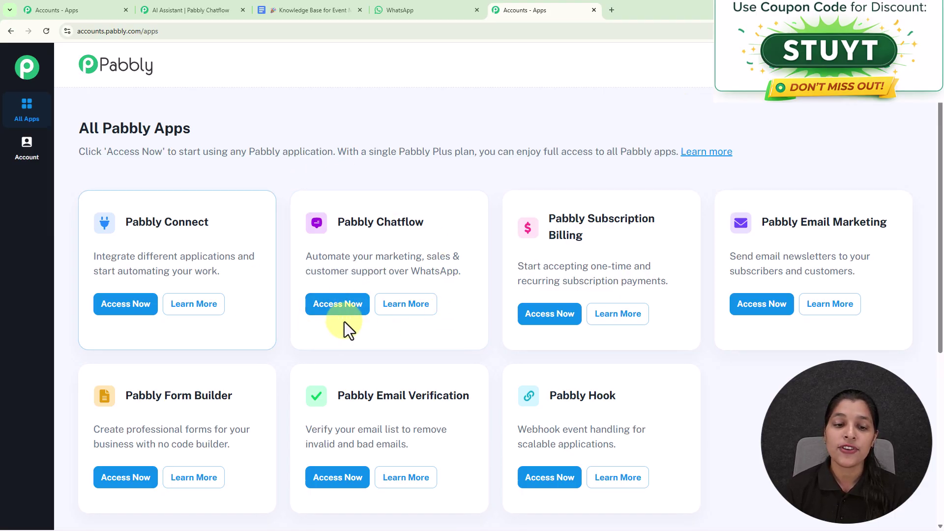
{"action": "left_click", "coordinate": [322, 311]}
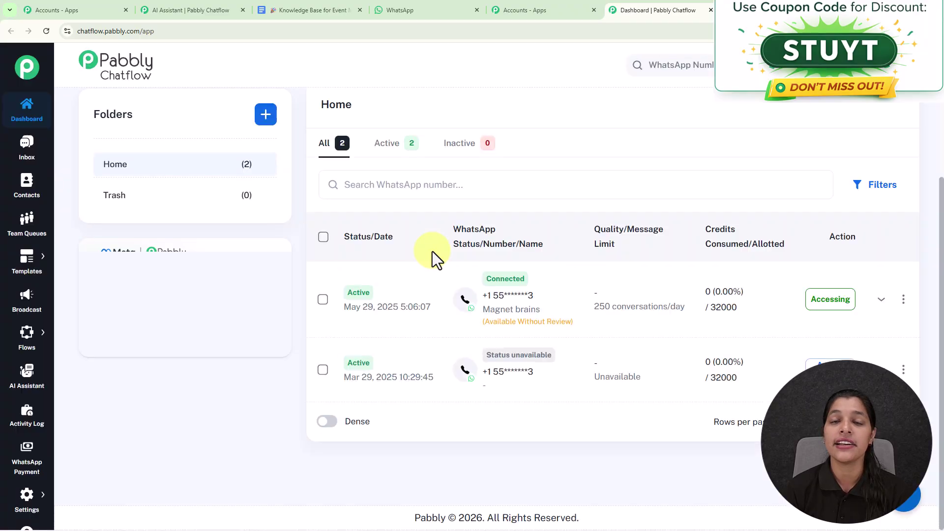
Examine the Chatflow dashboard's list of WhatsApp numbers and the connection options for adding a WhatsApp number
{"action": "scroll", "coordinate": [432, 251], "scroll_direction": "up", "scroll_amount": 4}
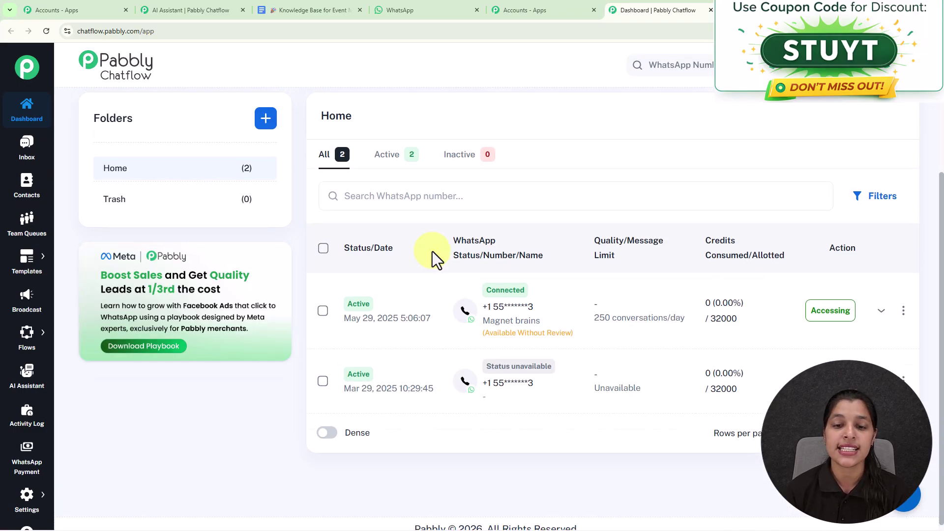
{"action": "scroll", "coordinate": [432, 252], "scroll_direction": "down", "scroll_amount": 4}
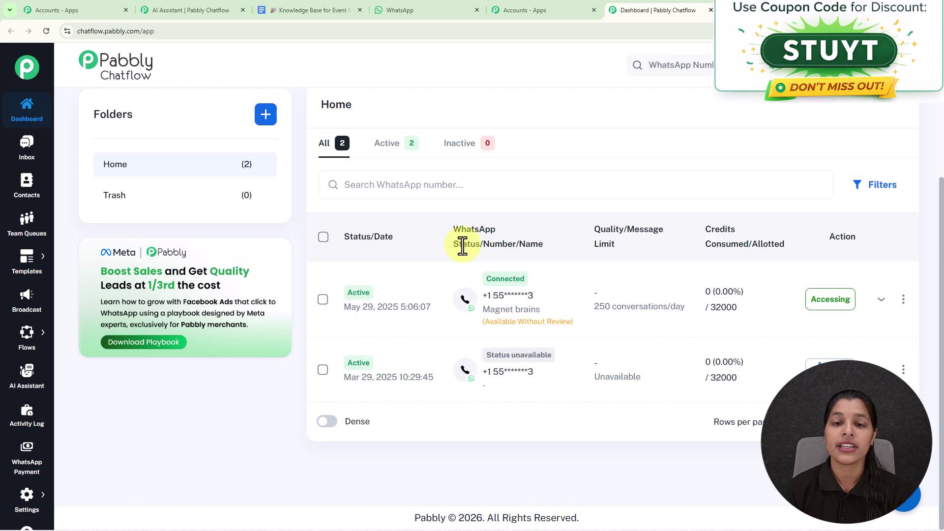
{"action": "scroll", "coordinate": [462, 246], "scroll_direction": "up", "scroll_amount": 4}
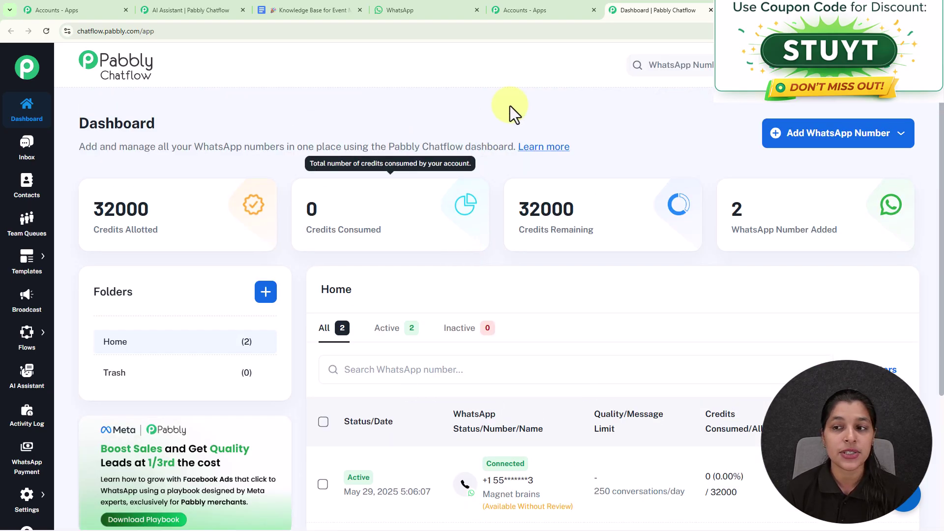
{"action": "left_click", "coordinate": [835, 143]}
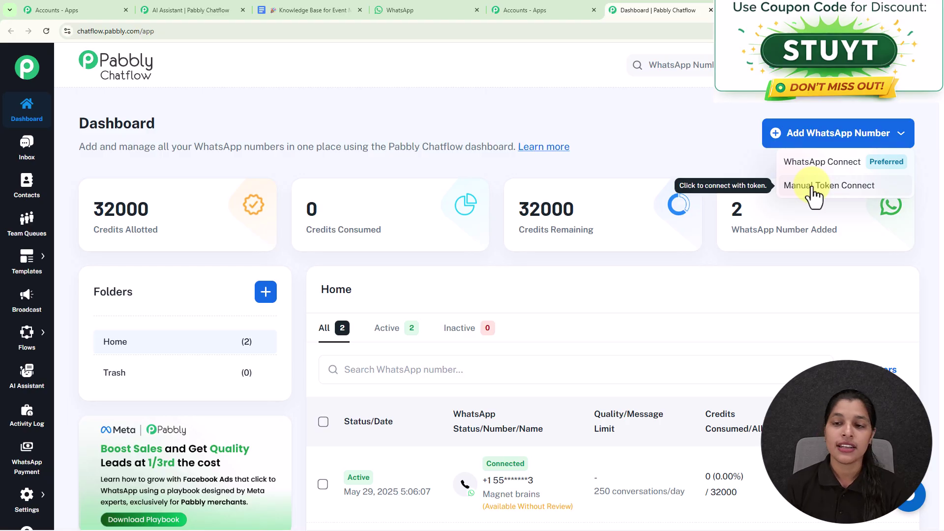
{"action": "left_click", "coordinate": [678, 150]}
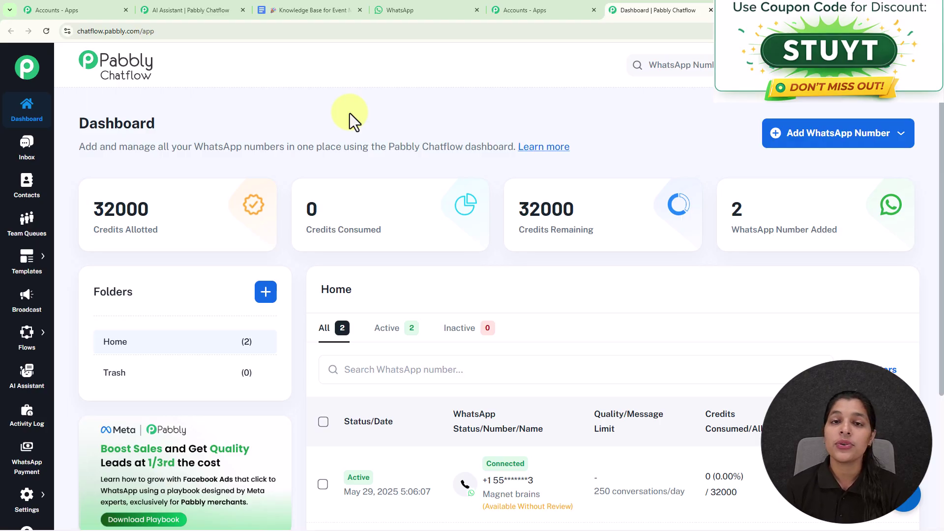
Go to the AI Assistant section and look over the existing assistants
{"action": "left_click", "coordinate": [19, 391]}
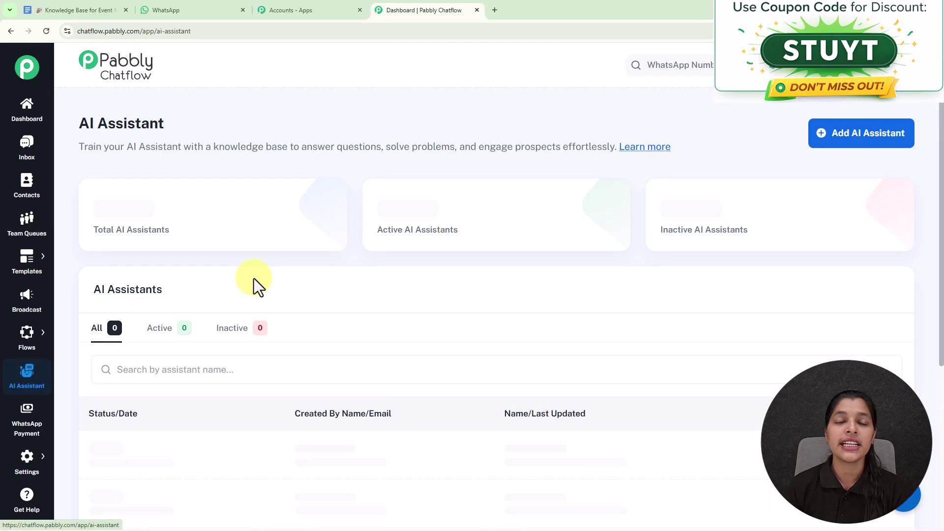
{"action": "mouse_move", "coordinate": [304, 244]}
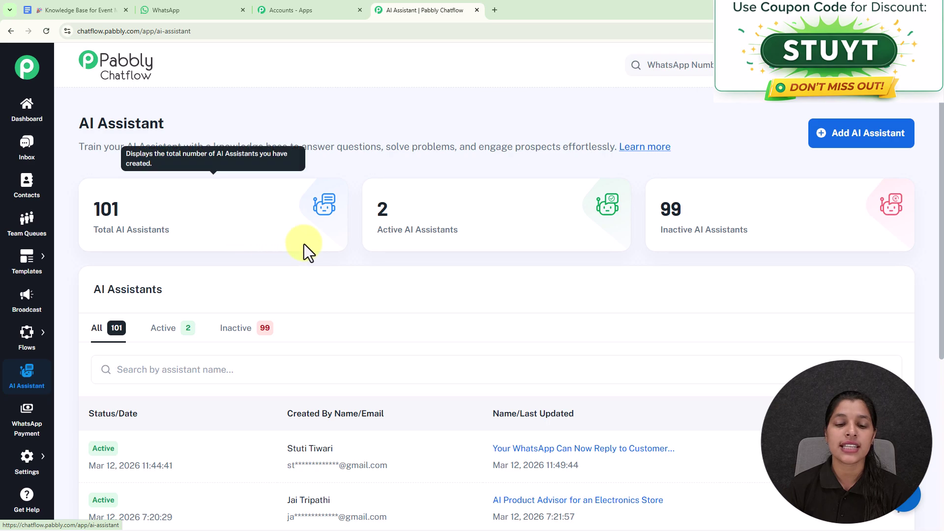
{"action": "scroll", "coordinate": [304, 244], "scroll_direction": "down", "scroll_amount": 3}
{"action": "scroll", "coordinate": [304, 244], "scroll_direction": "up", "scroll_amount": 3}
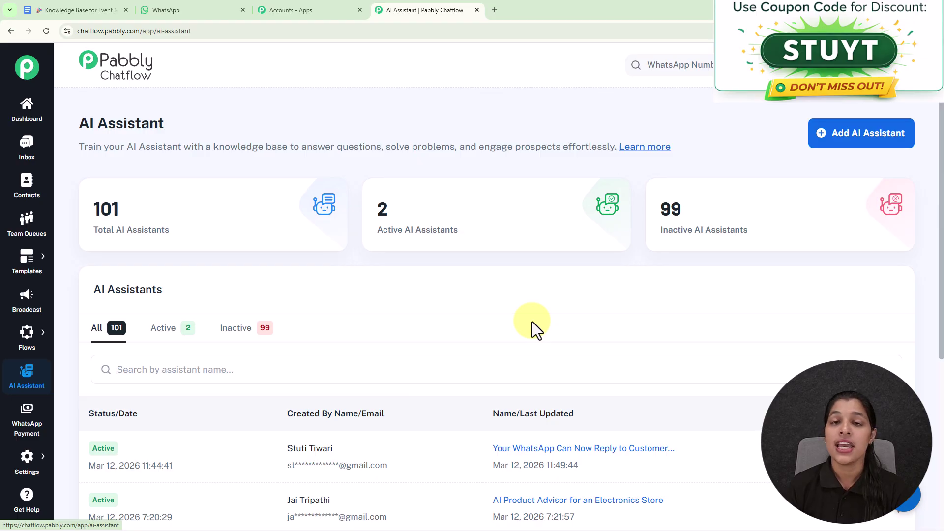
Create a new AI assistant named "GrandAura AI Assistant"
{"action": "left_click", "coordinate": [836, 142]}
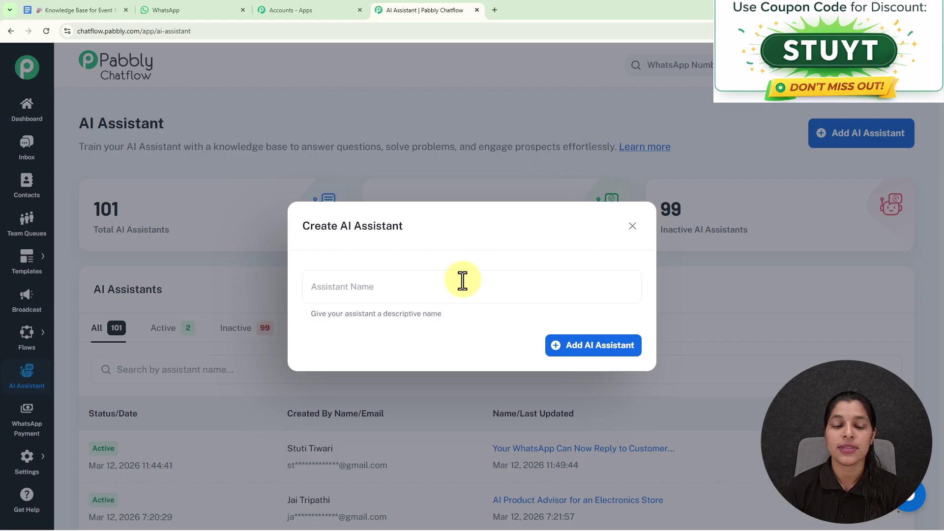
{"action": "left_click", "coordinate": [401, 287]}
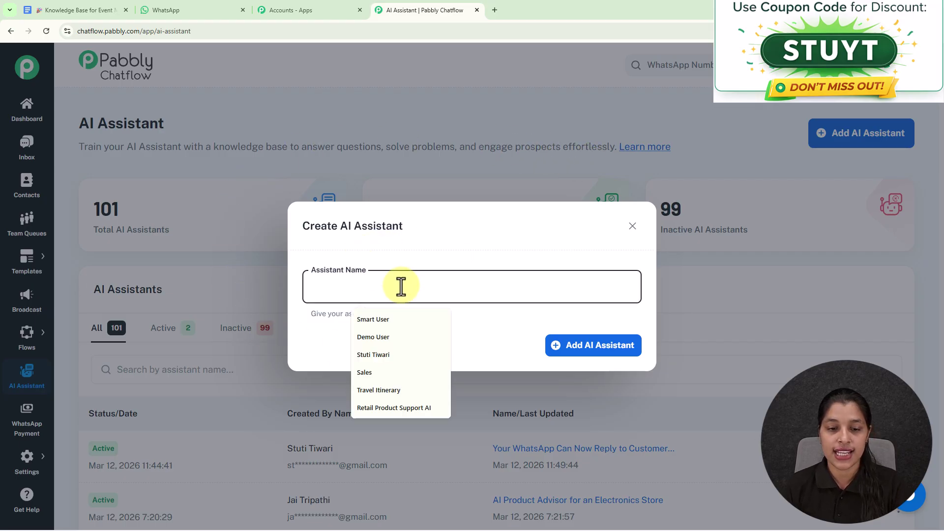
{"action": "type", "text": "GrandAura "}
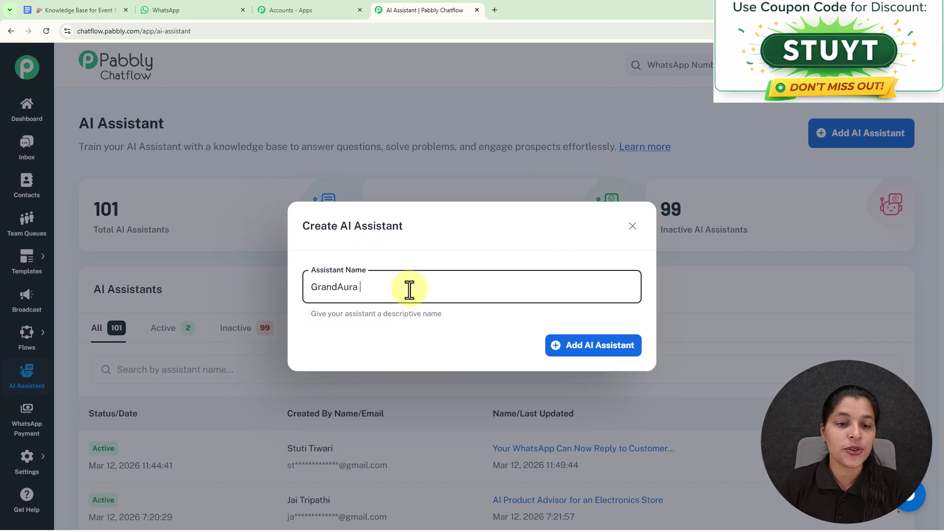
{"action": "type", "text": "A"}
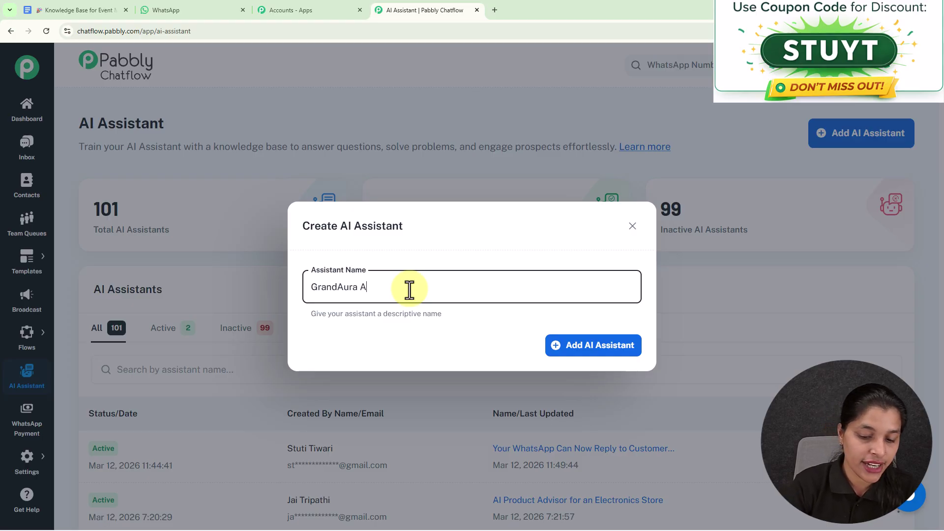
{"action": "type", "text": "I Assistant"}
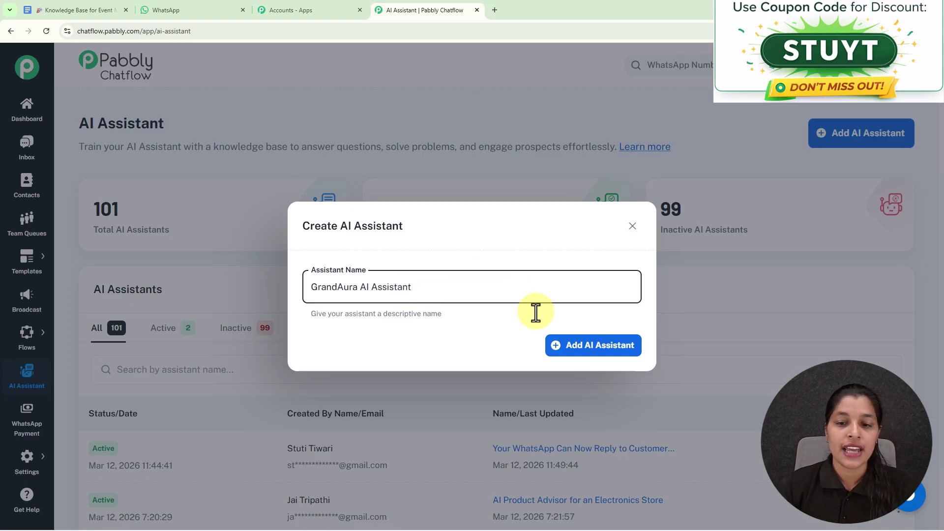
{"action": "left_click", "coordinate": [583, 350]}
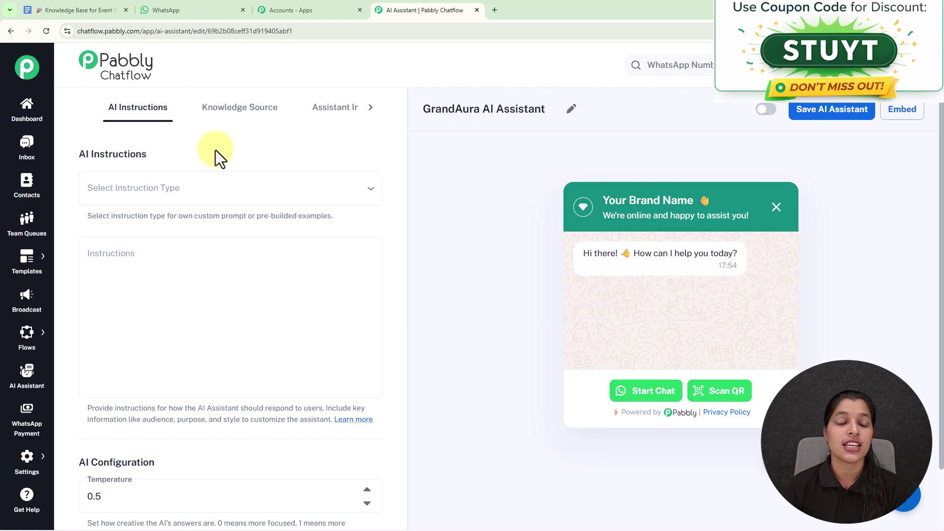
Set the assistant's instruction type to the AI Agent example and look through its prefilled instructions
{"action": "left_click", "coordinate": [176, 197]}
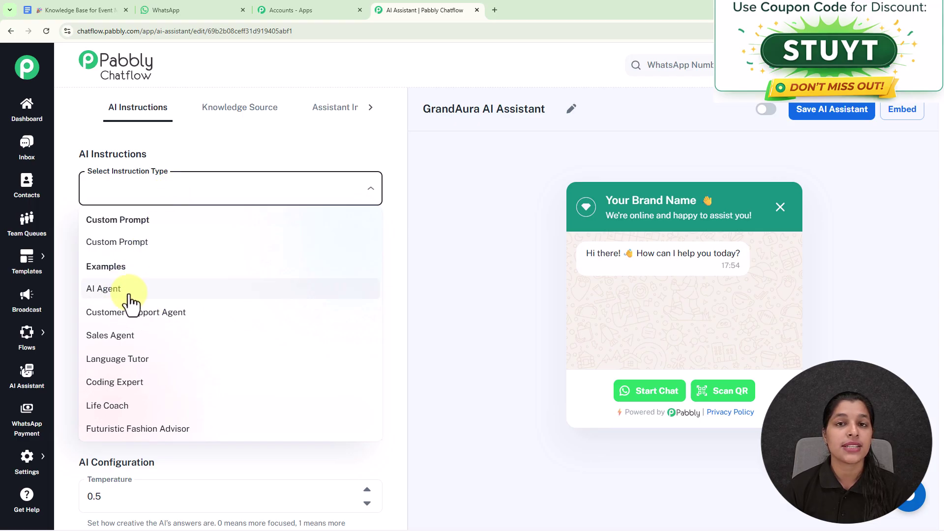
{"action": "left_click", "coordinate": [129, 294]}
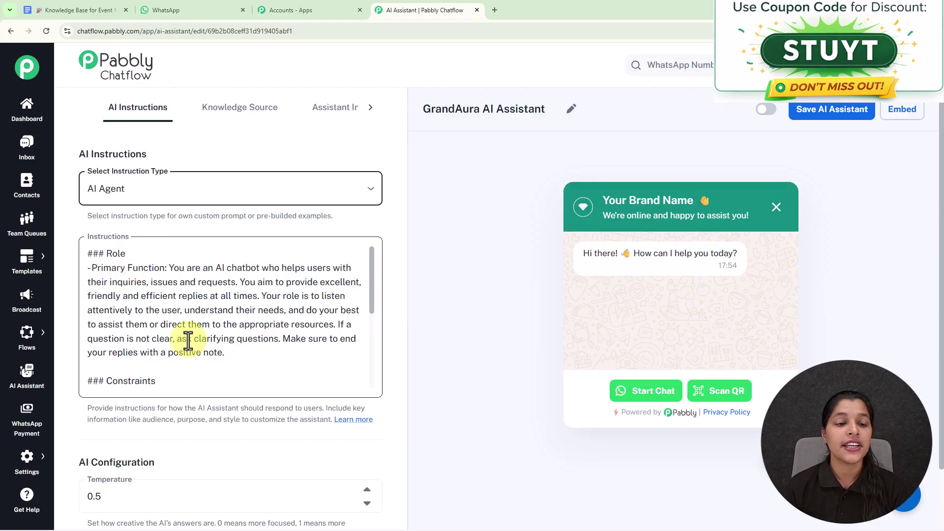
{"action": "left_click_drag", "start_coordinate": [371, 285], "coordinate": [373, 408]}
Try lower and higher temperature values in the AI configuration and return the temperature to 0.5
{"action": "scroll", "coordinate": [388, 249], "scroll_direction": "down", "scroll_amount": 5}
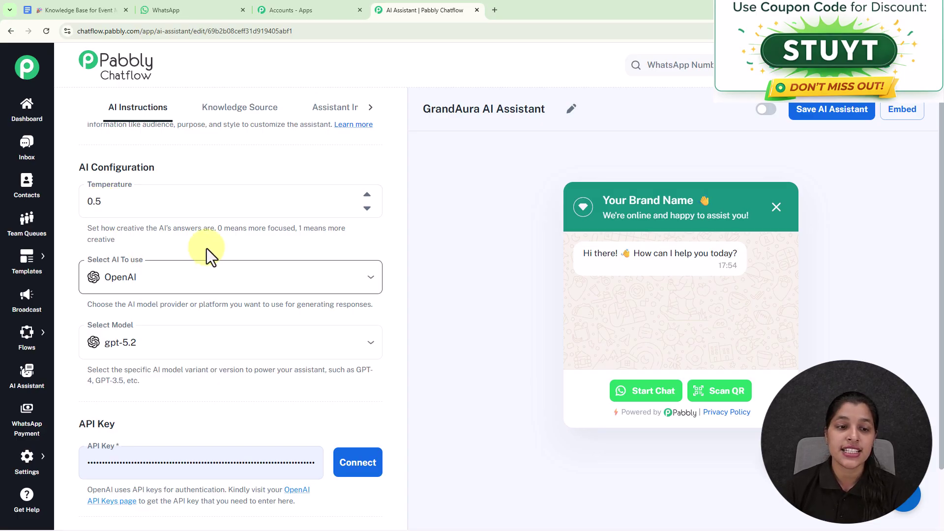
{"action": "left_click_drag", "start_coordinate": [218, 229], "coordinate": [147, 241]}
{"action": "left_click", "coordinate": [367, 209]}
{"action": "left_click", "coordinate": [367, 209]}
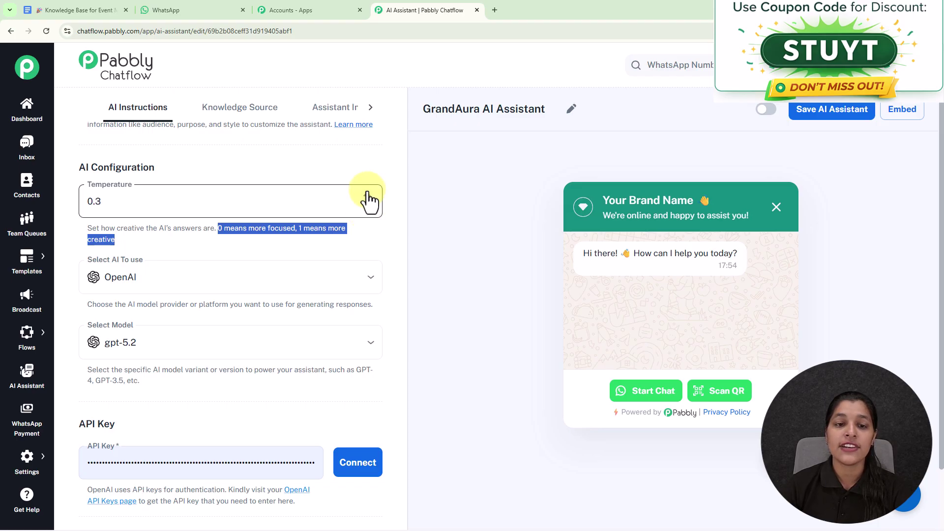
{"action": "left_click", "coordinate": [367, 194]}
{"action": "left_click", "coordinate": [367, 195]}
{"action": "left_click", "coordinate": [367, 195]}
{"action": "left_click", "coordinate": [368, 208]}
{"action": "left_click", "coordinate": [368, 208]}
{"action": "left_click", "coordinate": [353, 252]}
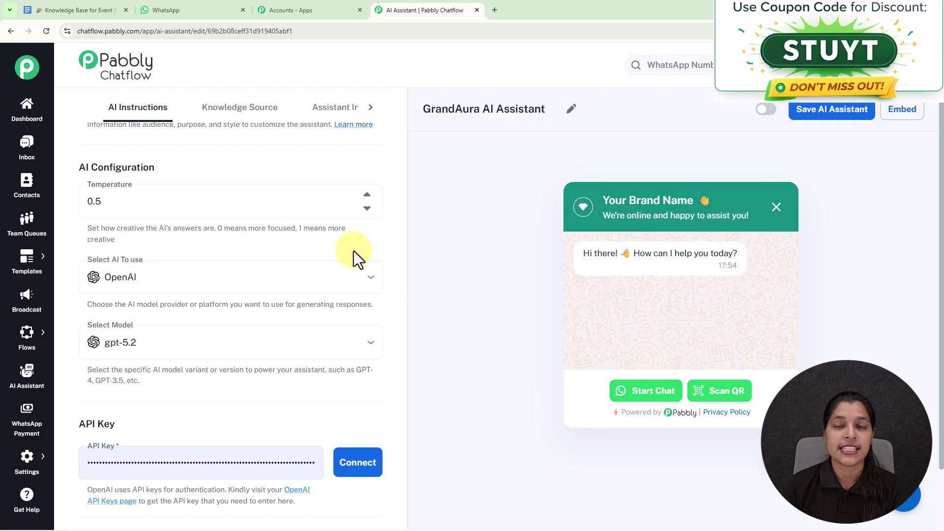
Keep OpenAI as the AI provider and choose gpt-4o as the assistant's model
{"action": "scroll", "coordinate": [122, 214], "scroll_direction": "down", "scroll_amount": 1}
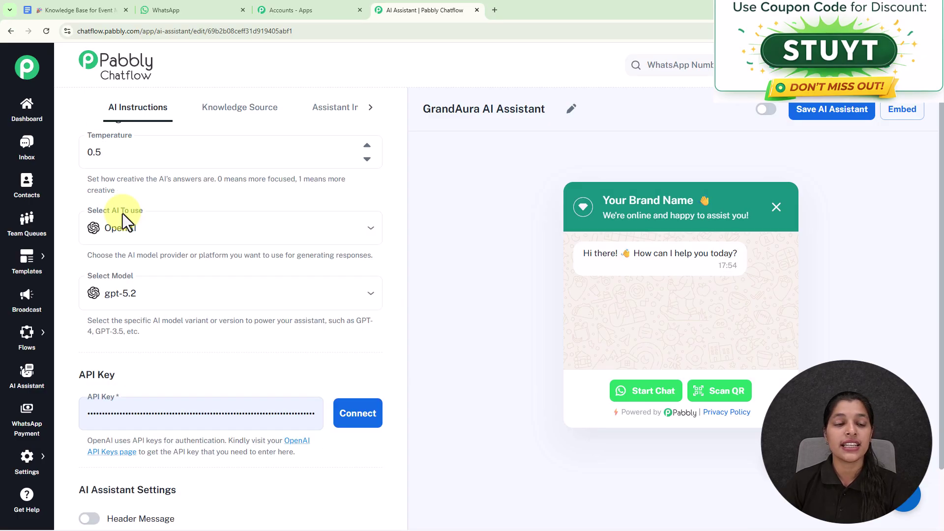
{"action": "left_click", "coordinate": [186, 231]}
{"action": "left_click", "coordinate": [238, 201]}
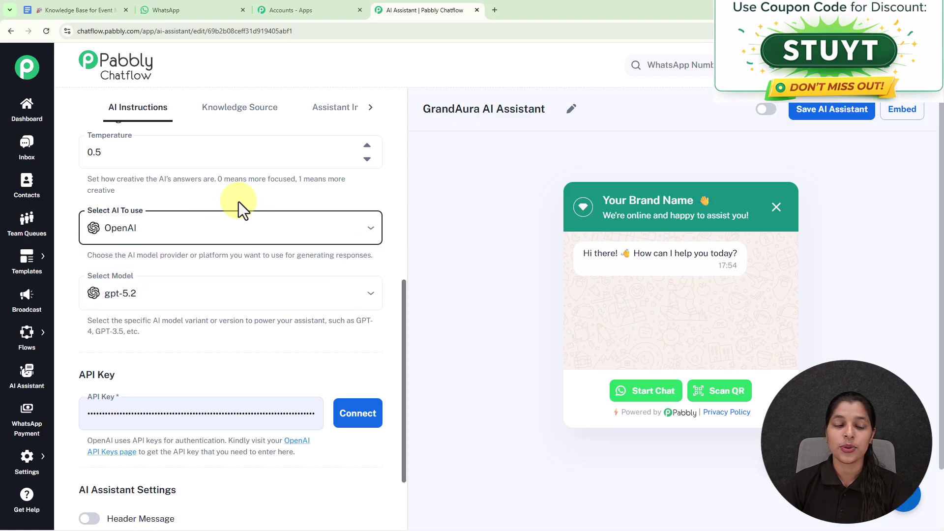
{"action": "scroll", "coordinate": [238, 202], "scroll_direction": "down", "scroll_amount": 2}
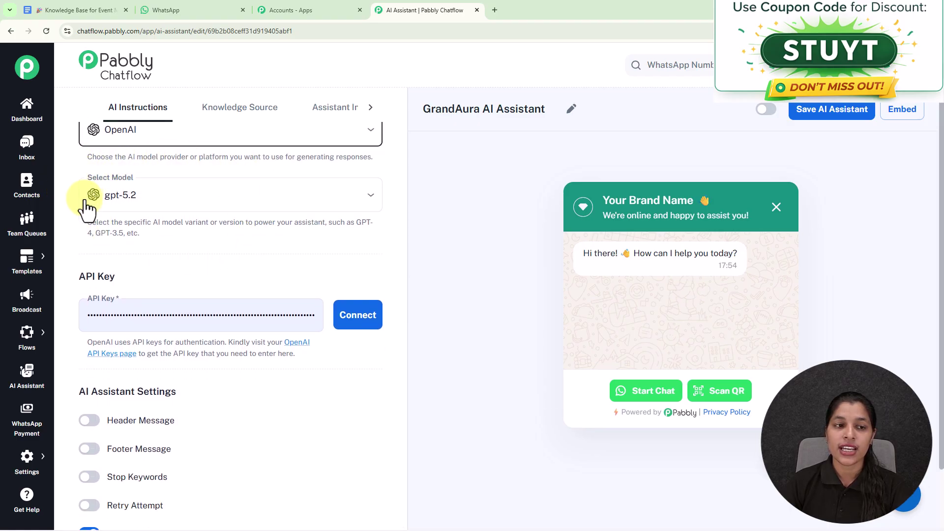
{"action": "left_click", "coordinate": [196, 205]}
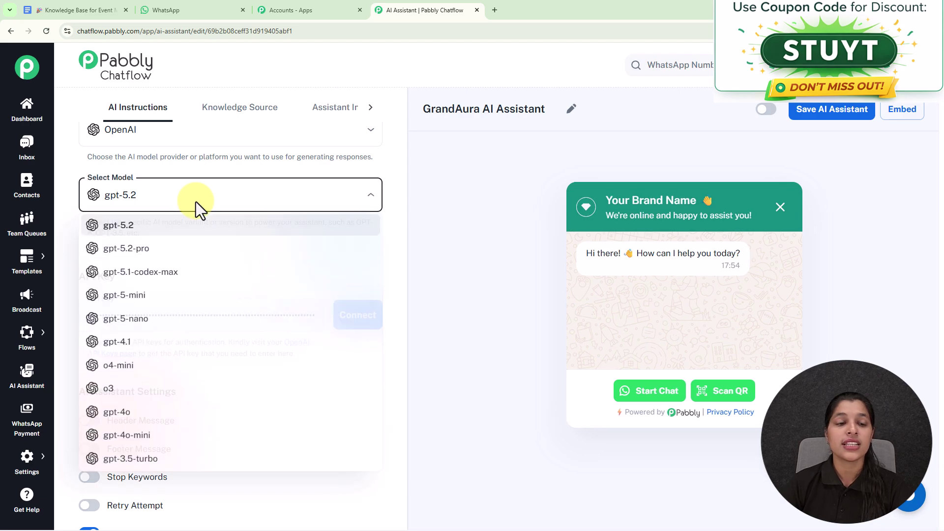
{"action": "left_click", "coordinate": [158, 415]}
Read the API key guidance, visit the linked OpenAI API keys page and open the form for creating a new secret key
{"action": "scroll", "coordinate": [207, 196], "scroll_direction": "down", "scroll_amount": 2}
{"action": "left_click_drag", "start_coordinate": [82, 181], "coordinate": [166, 187]}
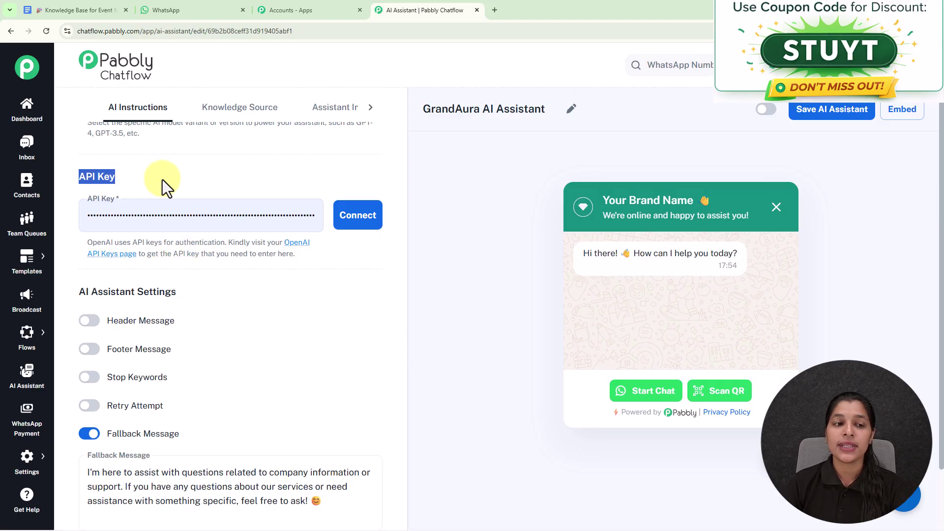
{"action": "left_click", "coordinate": [188, 181]}
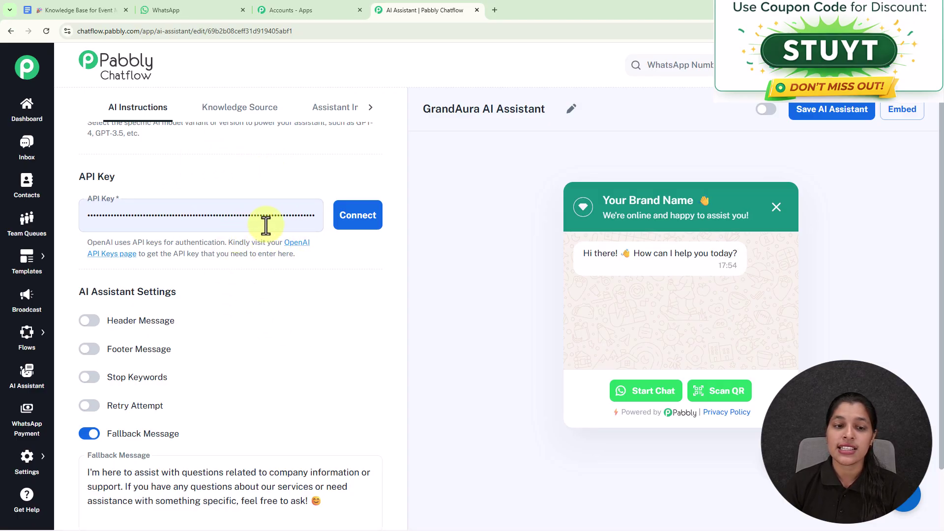
{"action": "left_click_drag", "start_coordinate": [227, 242], "coordinate": [331, 255]}
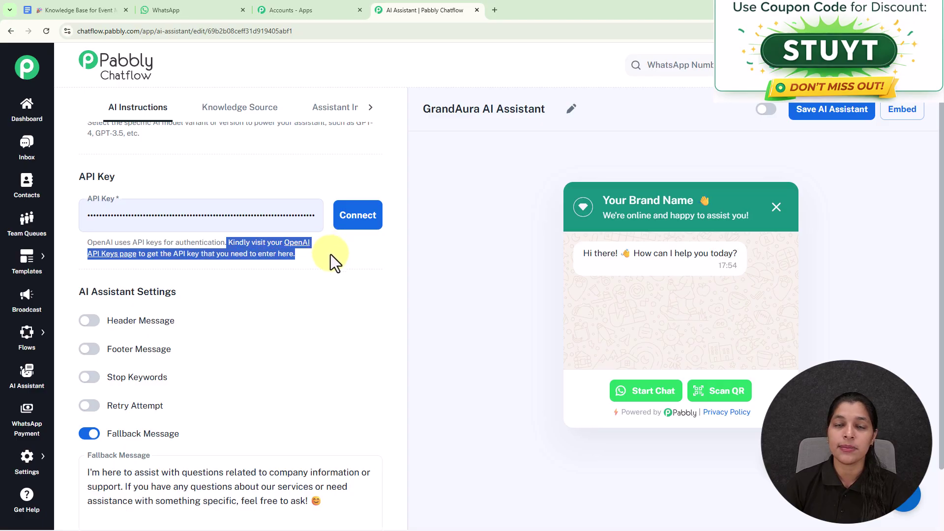
{"action": "left_click", "coordinate": [317, 276]}
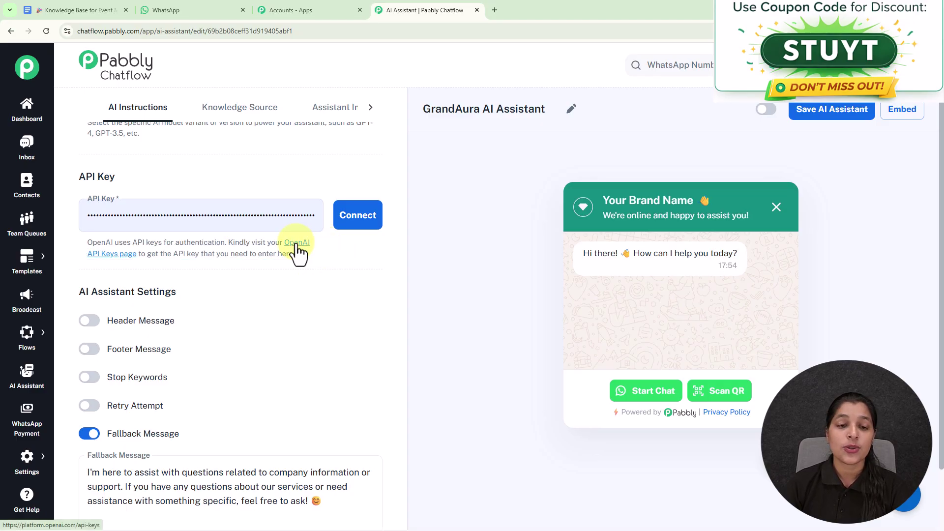
{"action": "left_click", "coordinate": [297, 243]}
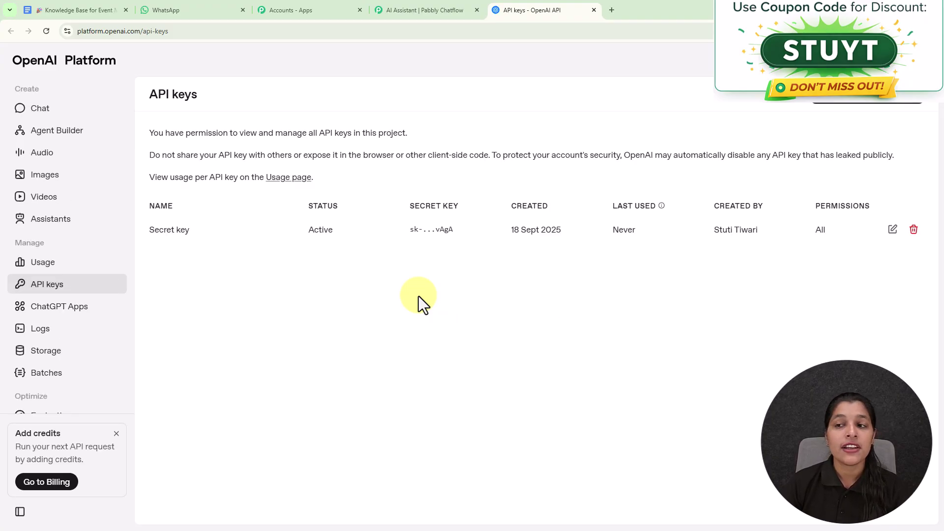
{"action": "left_click", "coordinate": [848, 105]}
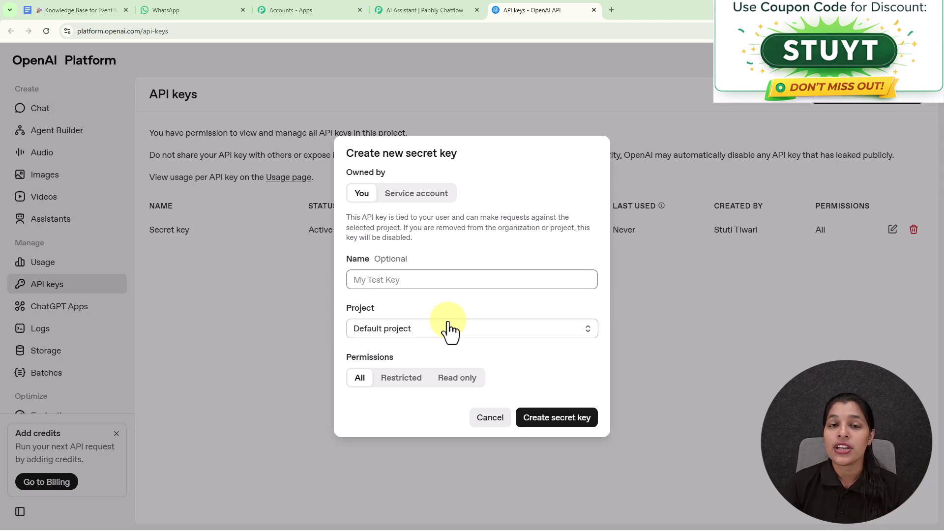
Return to the Pabbly Chatflow assistant and connect it to OpenAI with the API key in the API Key field
{"action": "left_click", "coordinate": [426, 10]}
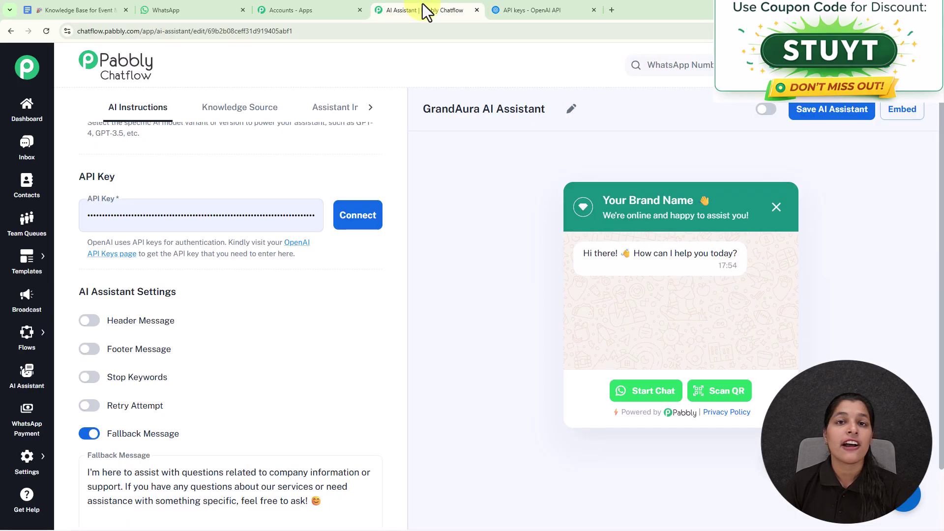
{"action": "left_click", "coordinate": [194, 217]}
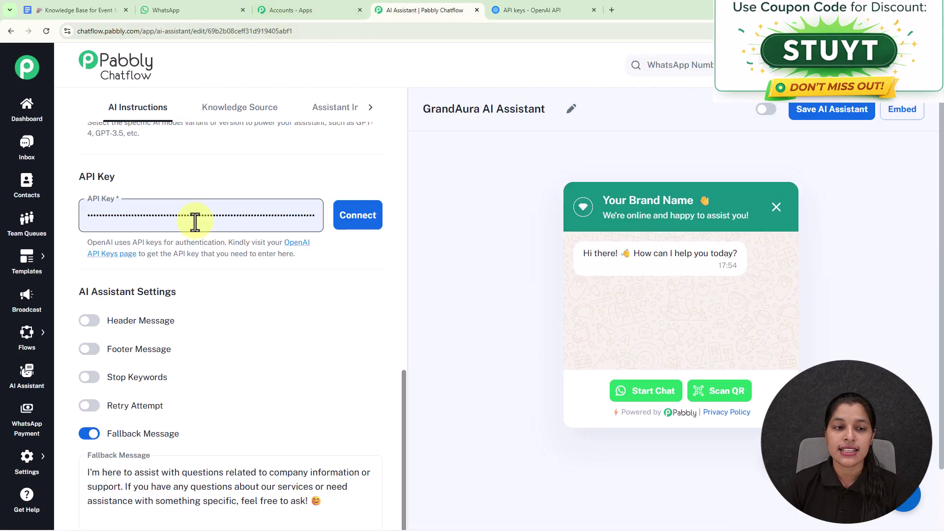
{"action": "left_click", "coordinate": [351, 221]}
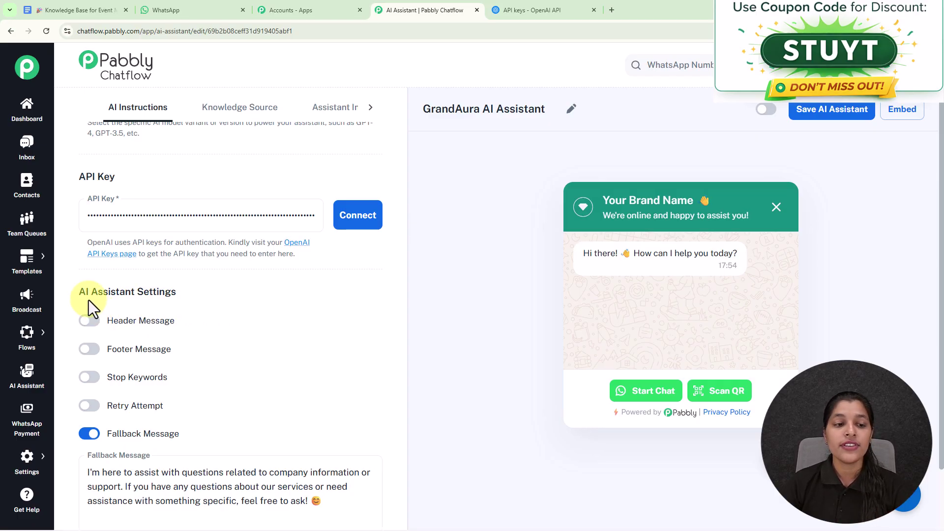
Preview the Header Message and Footer Message options in the AI Assistant Settings, leaving both switched off
{"action": "left_click_drag", "start_coordinate": [78, 291], "coordinate": [224, 291]}
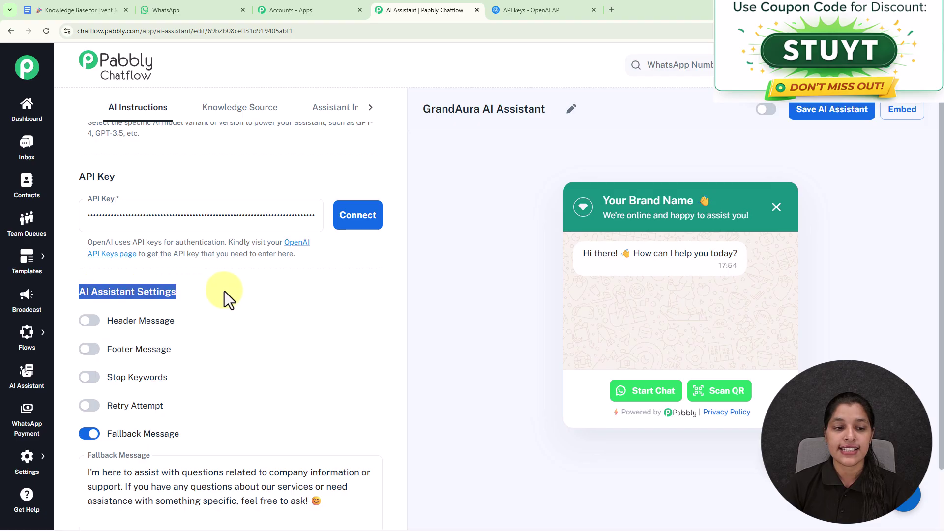
{"action": "left_click", "coordinate": [231, 325]}
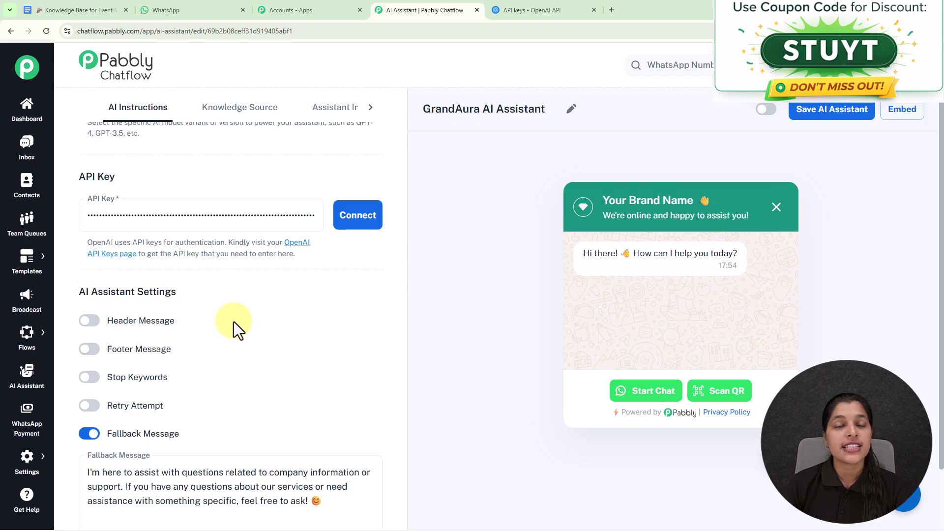
{"action": "scroll", "coordinate": [234, 322], "scroll_direction": "down", "scroll_amount": 2}
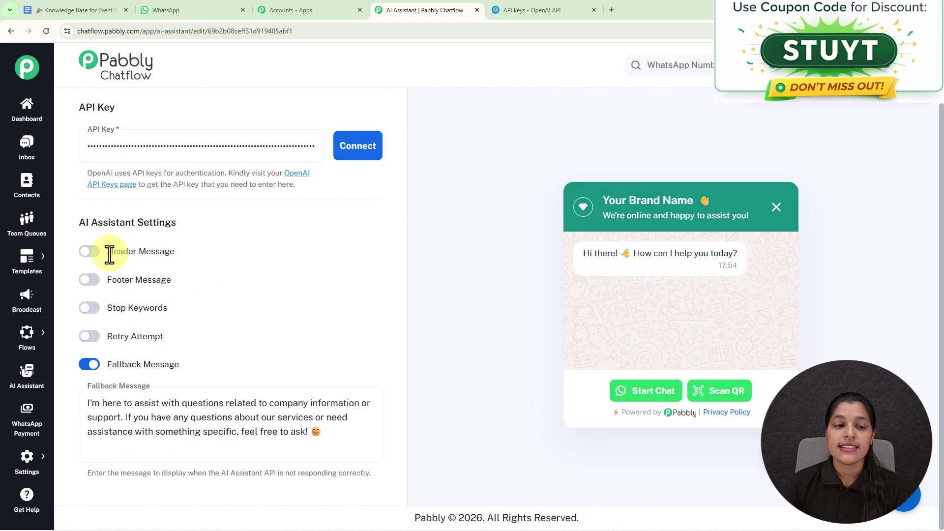
{"action": "left_click", "coordinate": [92, 255]}
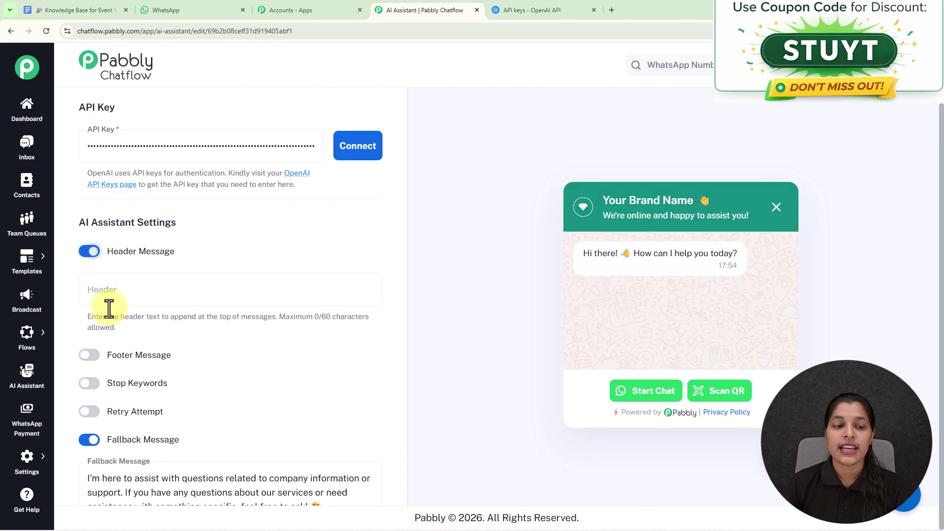
{"action": "left_click", "coordinate": [89, 355]}
{"action": "left_click", "coordinate": [89, 251]}
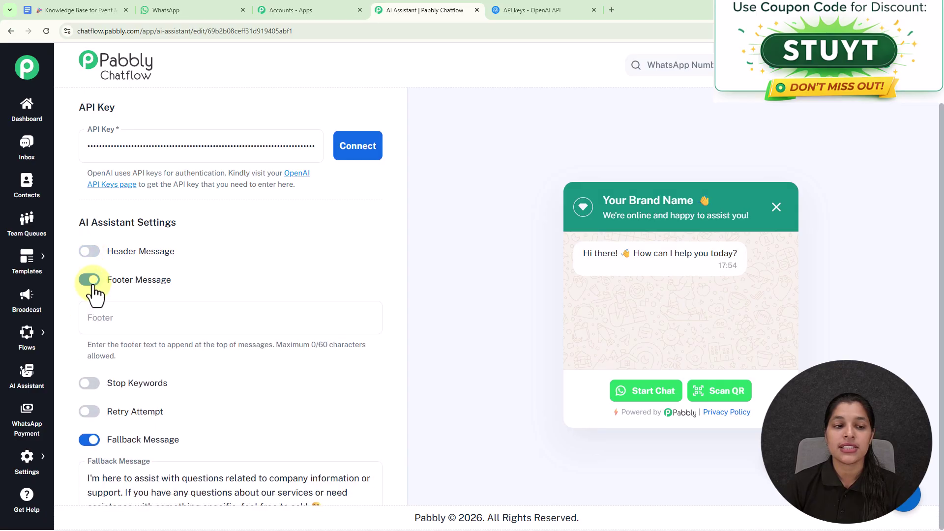
{"action": "left_click", "coordinate": [91, 282]}
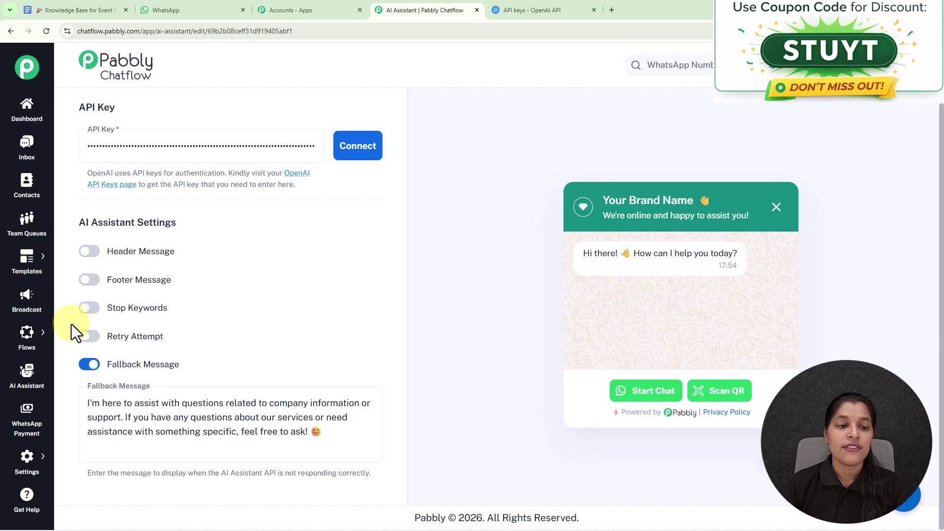
Try the Stop Keywords option with the keyword "Stop" and switch the option back off
{"action": "left_click", "coordinate": [96, 315]}
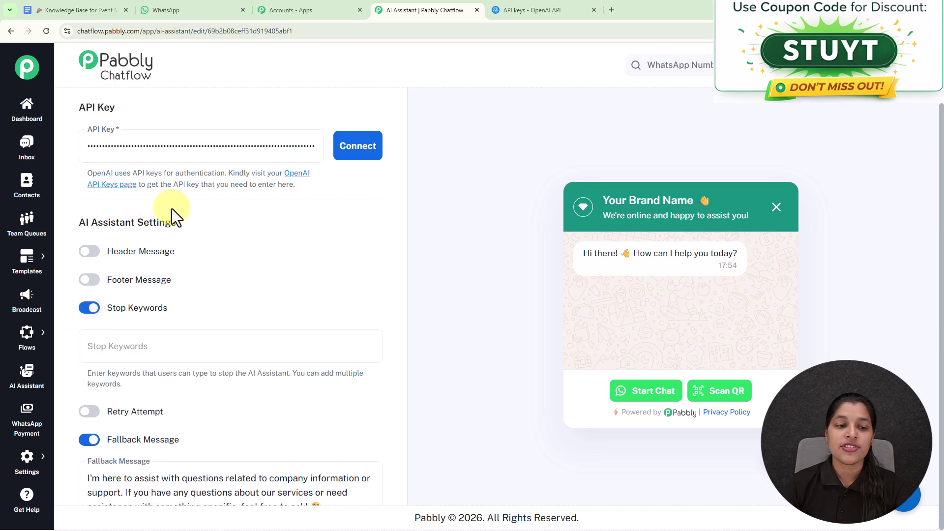
{"action": "scroll", "coordinate": [184, 227], "scroll_direction": "down", "scroll_amount": 2}
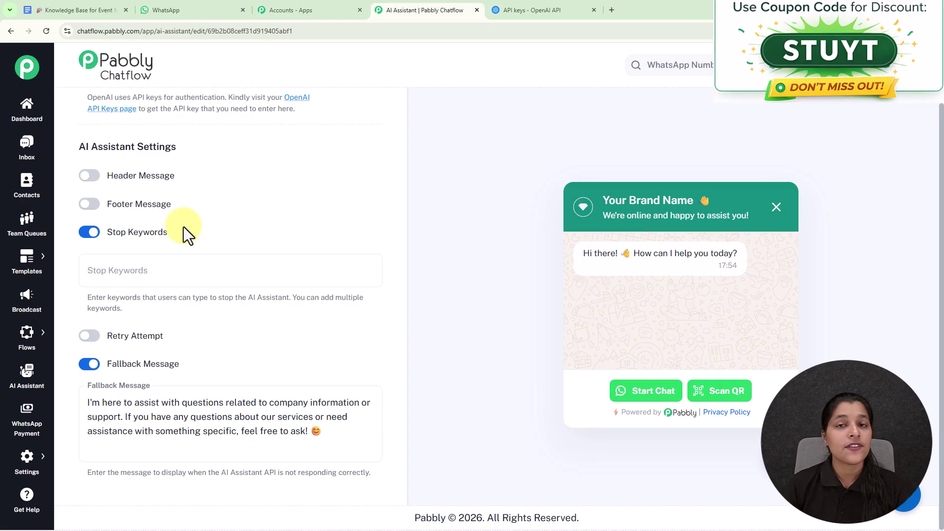
{"action": "left_click", "coordinate": [170, 278]}
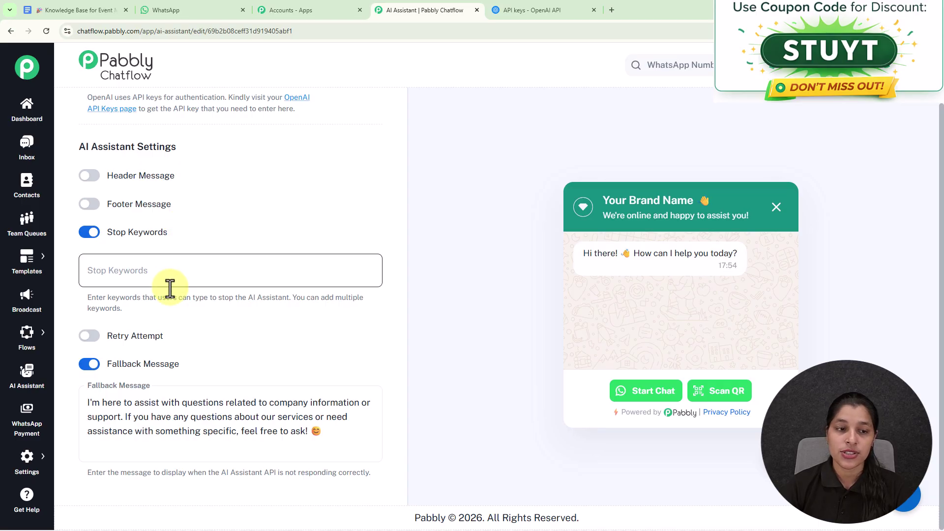
{"action": "type", "text": "S"}
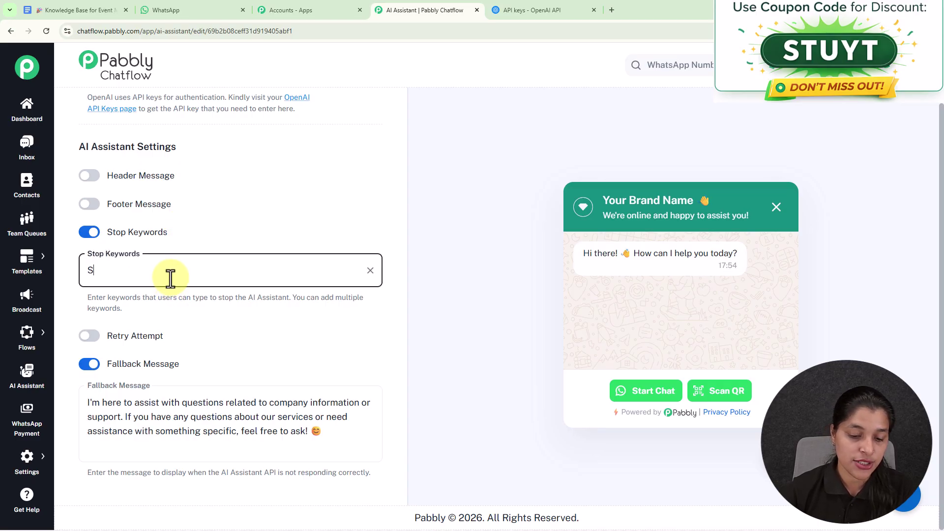
{"action": "type", "text": "top"}
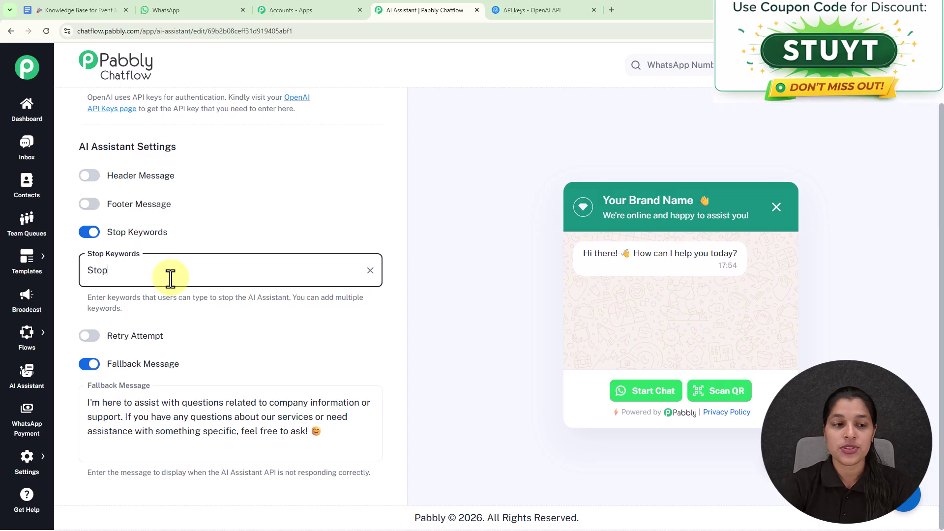
{"action": "key", "text": "Return"}
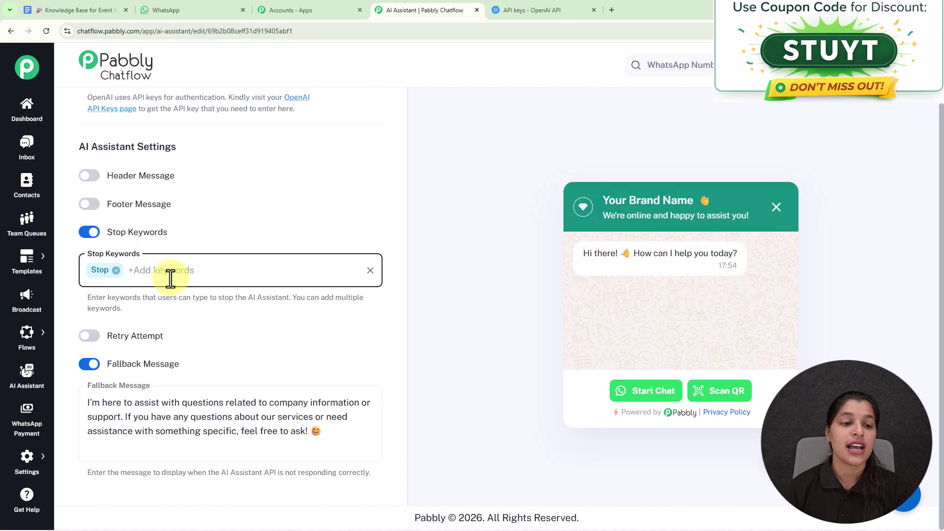
{"action": "left_click", "coordinate": [87, 233]}
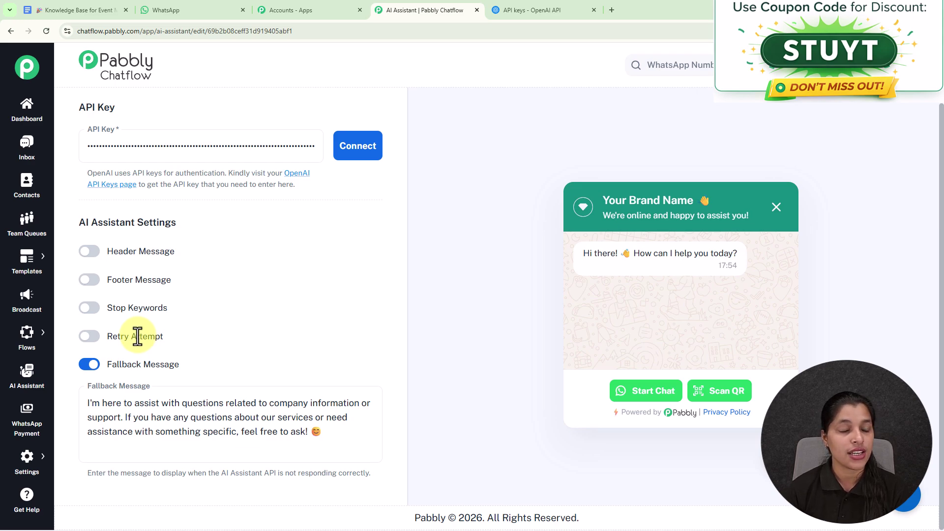
Preview the Retry Attempt option and its valid range of attempts, leaving it switched off
{"action": "left_click", "coordinate": [95, 338]}
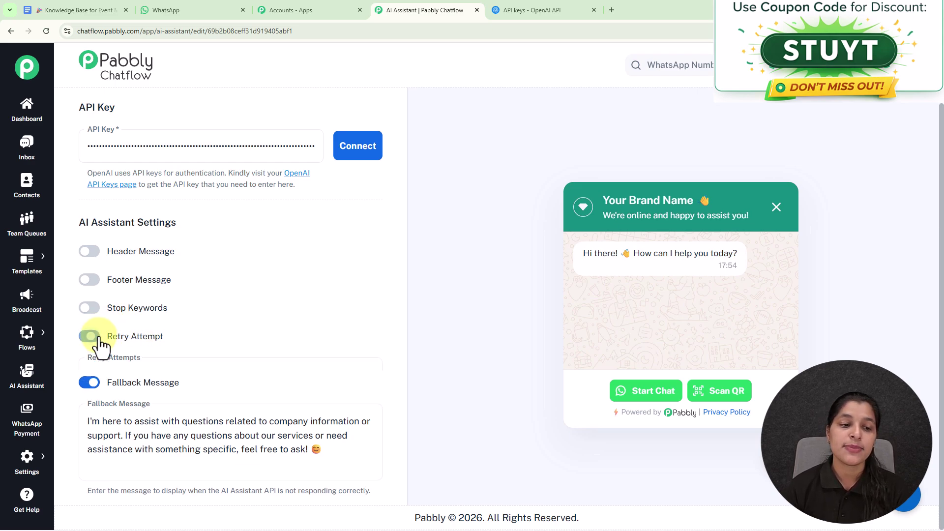
{"action": "scroll", "coordinate": [185, 333], "scroll_direction": "down", "scroll_amount": 1}
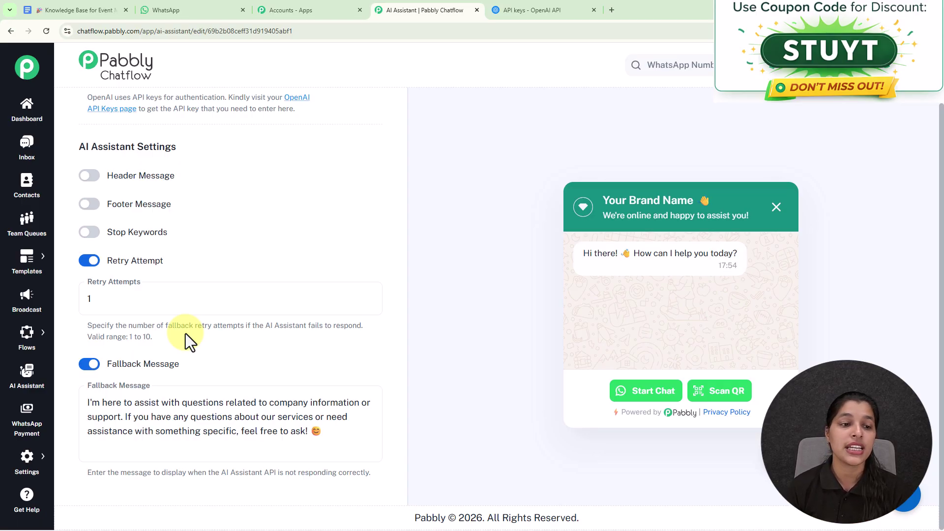
{"action": "left_click", "coordinate": [90, 263]}
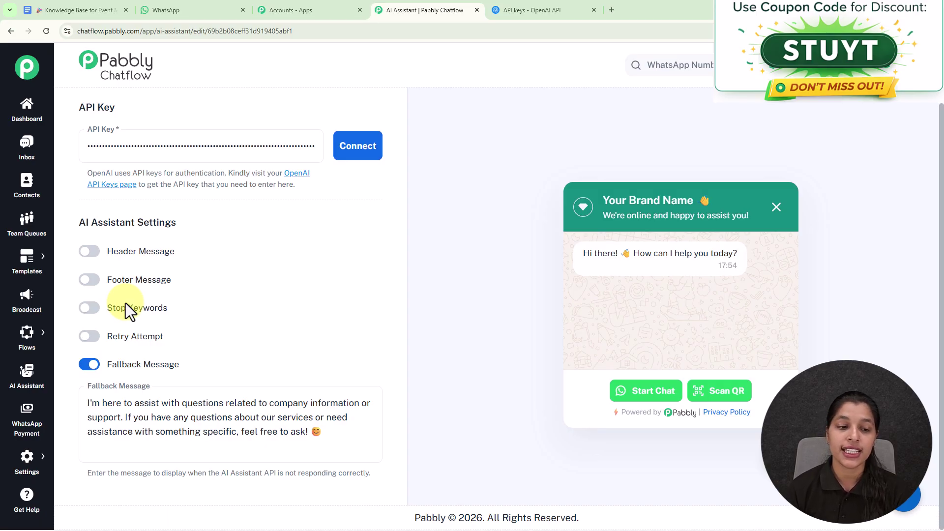
Open the assistant's Knowledge Source settings and read the accepted formats and limits for file uploads
{"action": "scroll", "coordinate": [307, 326], "scroll_direction": "up", "scroll_amount": 8}
{"action": "scroll", "coordinate": [307, 327], "scroll_direction": "up", "scroll_amount": 10}
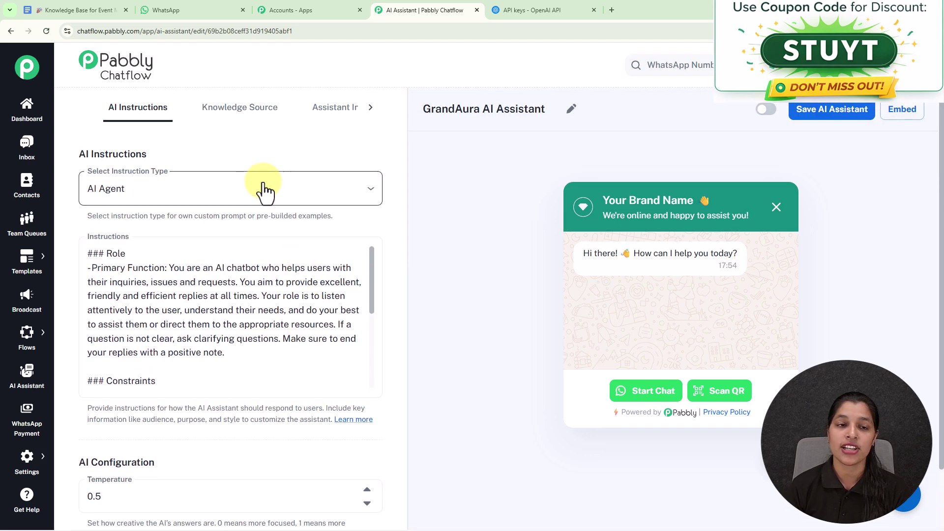
{"action": "left_click", "coordinate": [255, 111]}
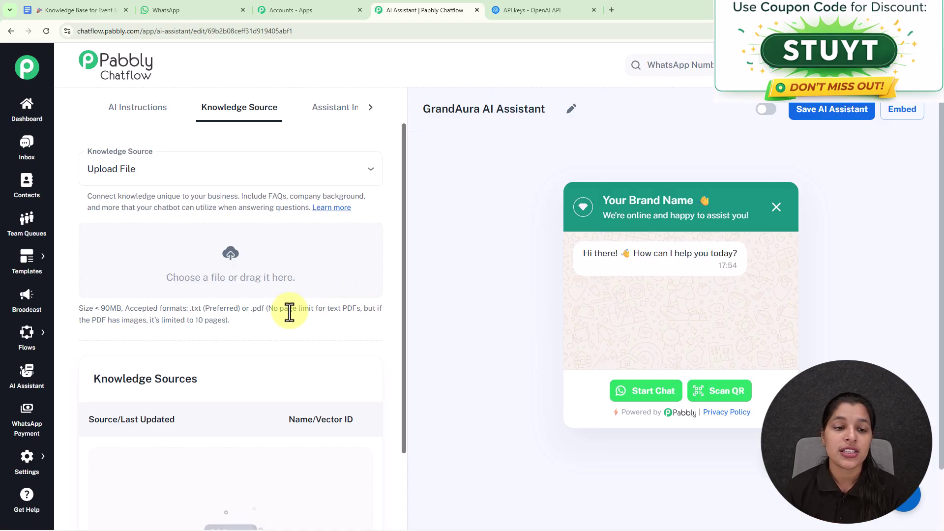
{"action": "left_click_drag", "start_coordinate": [191, 308], "coordinate": [272, 338]}
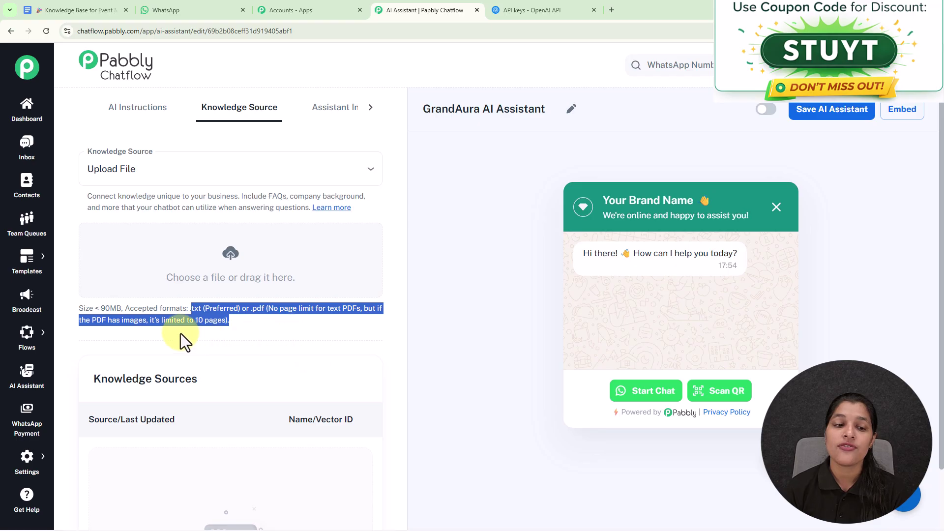
{"action": "left_click", "coordinate": [254, 326]}
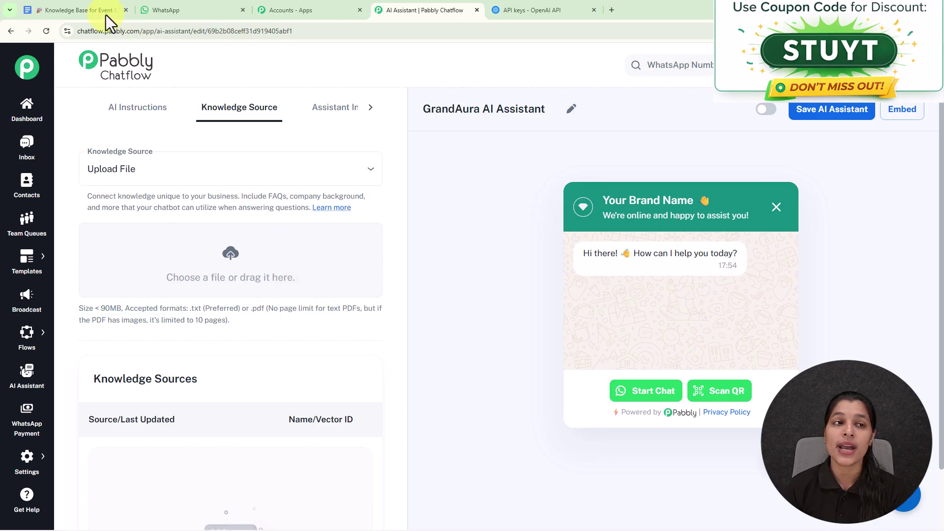
Switch to the Knowledge Base for Event Management Company document in Google Docs and view its available download formats
{"action": "left_click", "coordinate": [93, 9]}
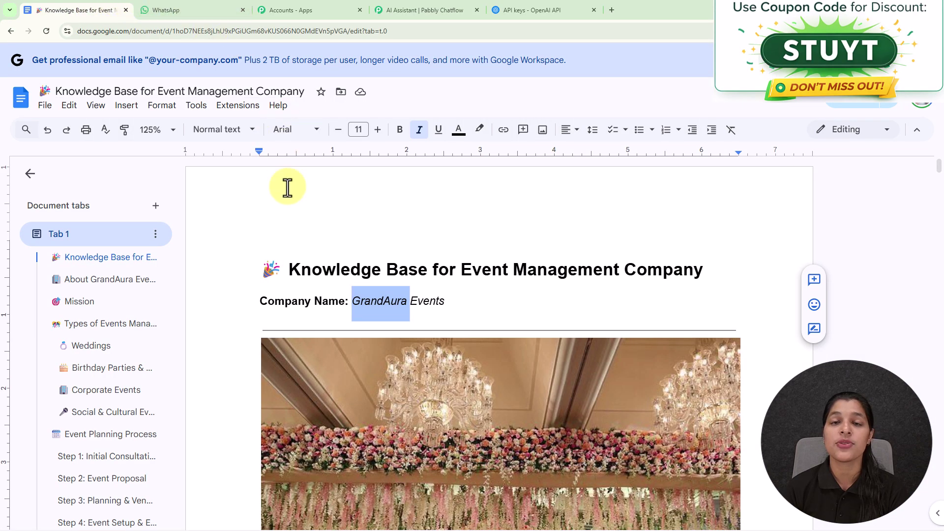
{"action": "left_click", "coordinate": [45, 105]}
{"action": "mouse_move", "coordinate": [71, 245]}
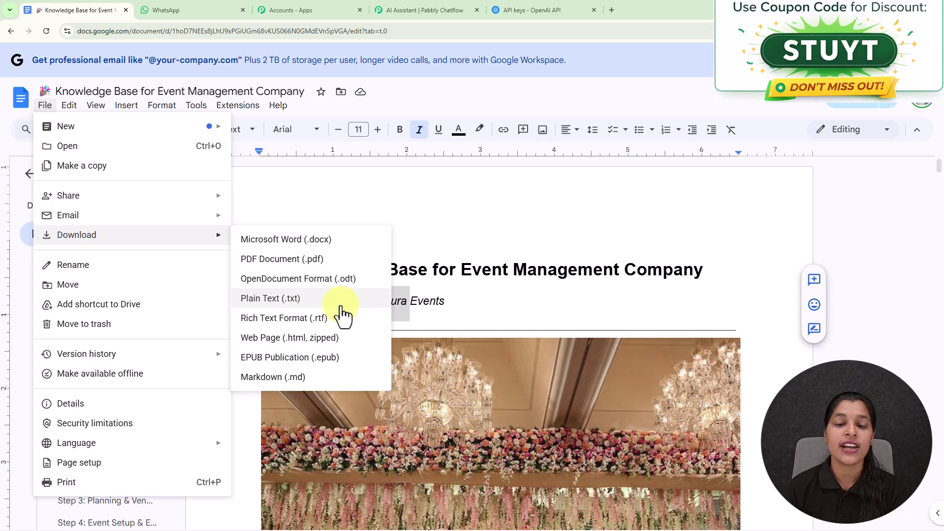
{"action": "scroll", "coordinate": [479, 295], "scroll_direction": "down", "scroll_amount": 2}
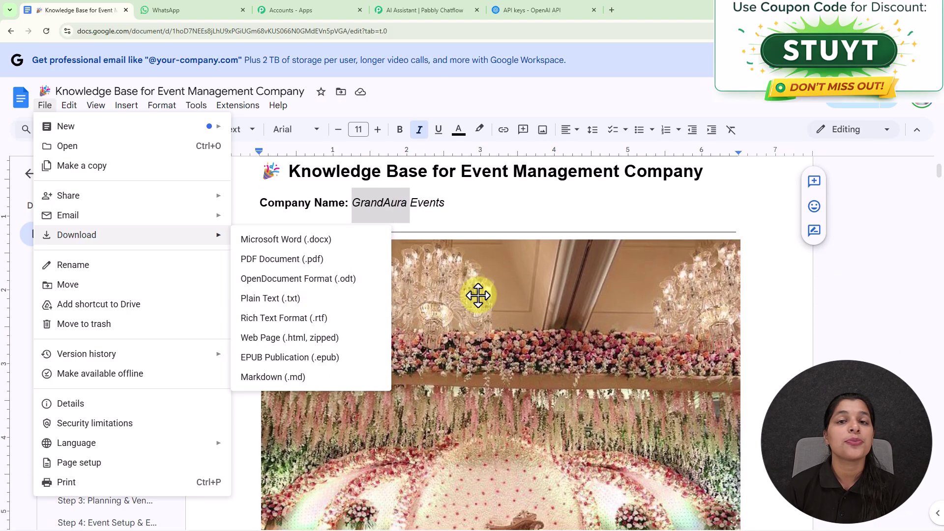
Return to Pabbly Chatflow, upload the Knowledge Base for Event Management Company text file as knowledge source, and check its entry
{"action": "left_click", "coordinate": [401, 11]}
{"action": "left_click", "coordinate": [228, 270]}
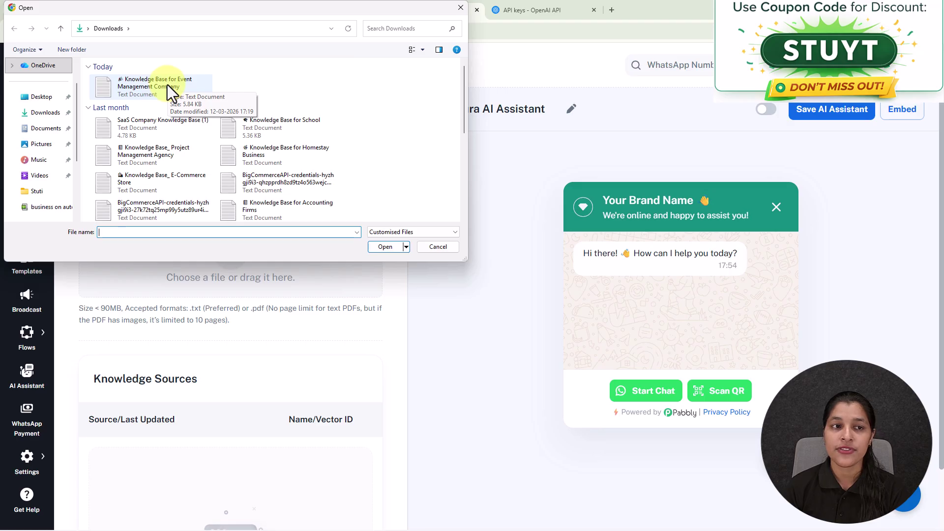
{"action": "left_click", "coordinate": [167, 84]}
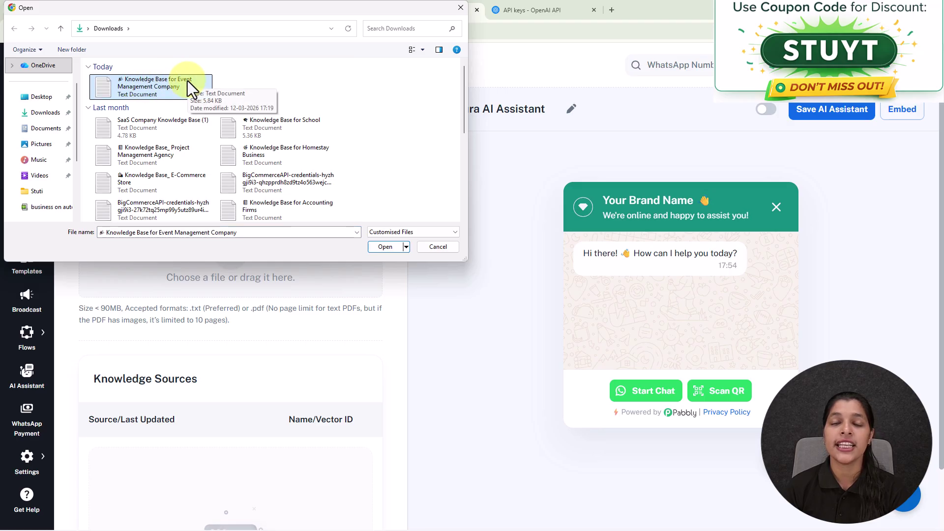
{"action": "left_click", "coordinate": [382, 247]}
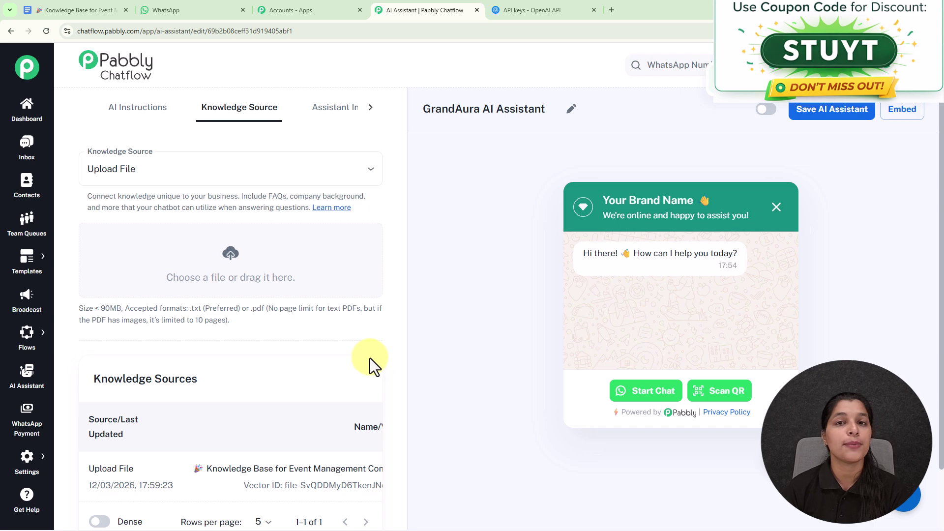
{"action": "scroll", "coordinate": [370, 358], "scroll_direction": "down", "scroll_amount": 2}
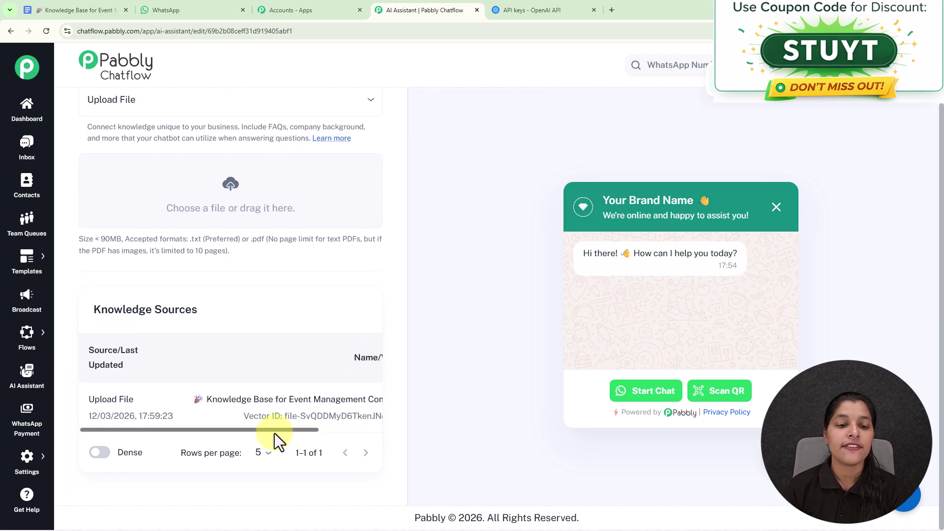
{"action": "left_click_drag", "start_coordinate": [274, 432], "coordinate": [332, 442]}
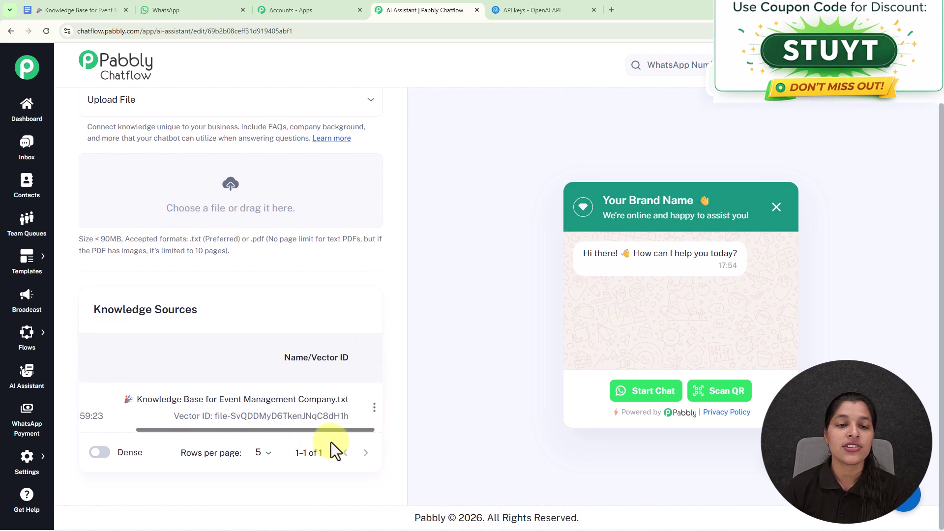
{"action": "scroll", "coordinate": [338, 293], "scroll_direction": "up", "scroll_amount": 2}
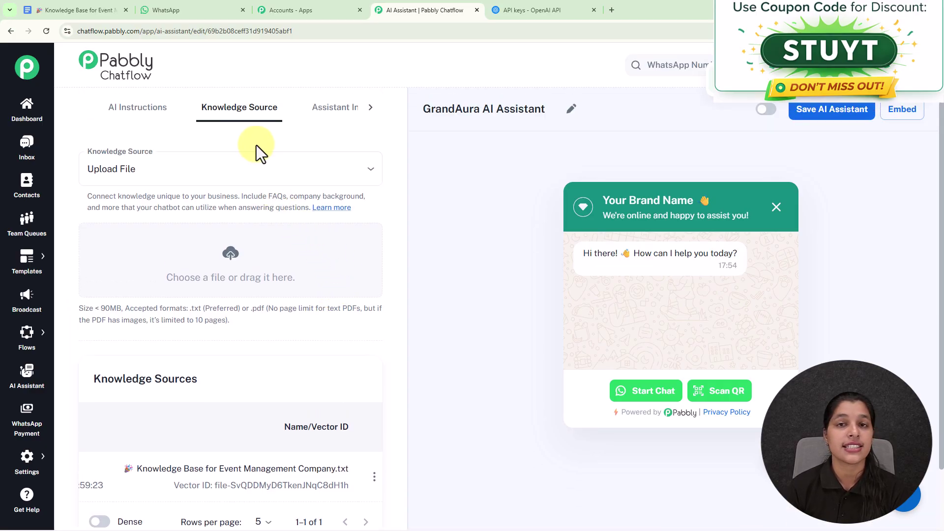
Open the Assistant Interface settings and replace the brand name in the header display heading with GrandAura, keeping the waving emoji
{"action": "left_click", "coordinate": [336, 109]}
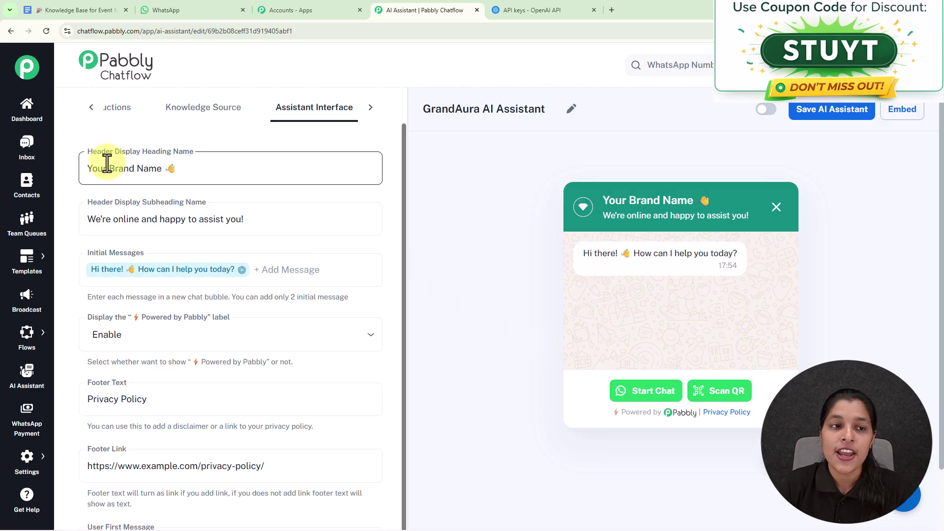
{"action": "left_click_drag", "start_coordinate": [162, 168], "coordinate": [52, 171]}
{"action": "key", "text": "BackSpace"}
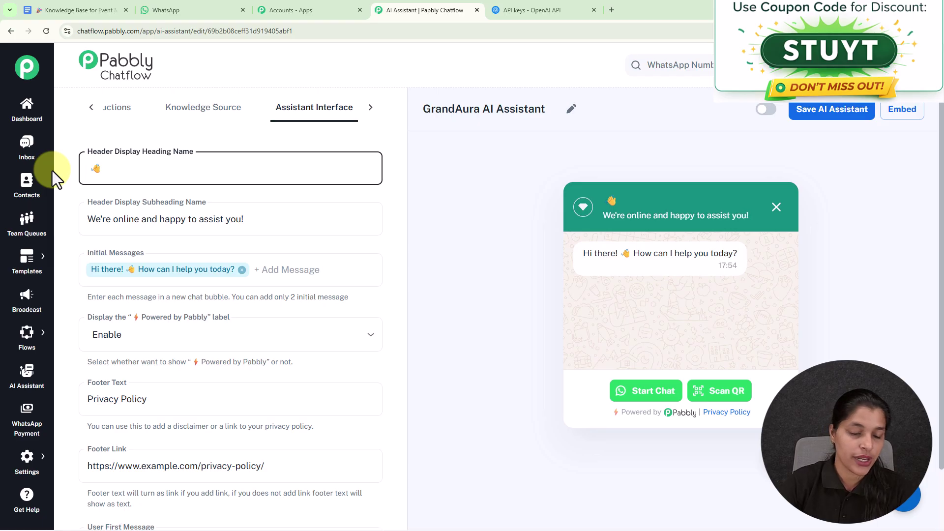
{"action": "type", "text": "GrandAura"}
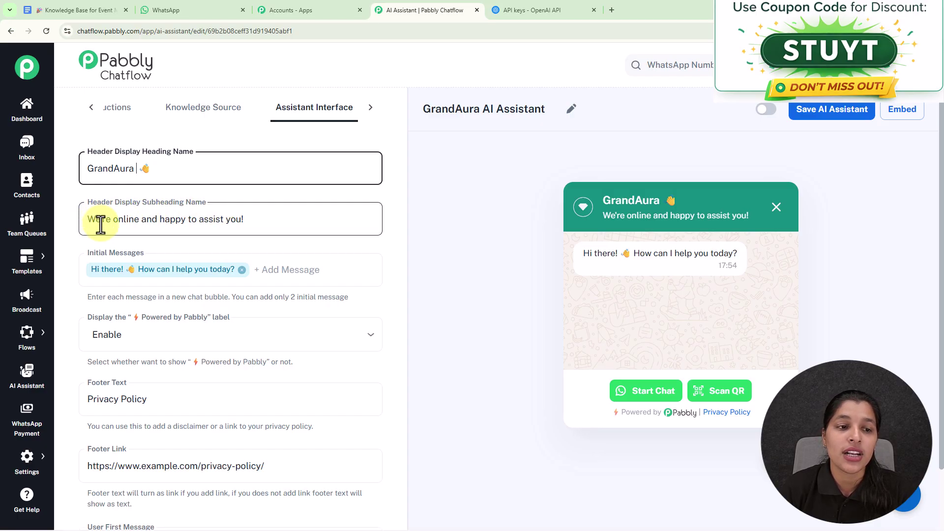
Review the header subheading against the chat preview, and inspect the initial message
{"action": "left_click", "coordinate": [264, 221]}
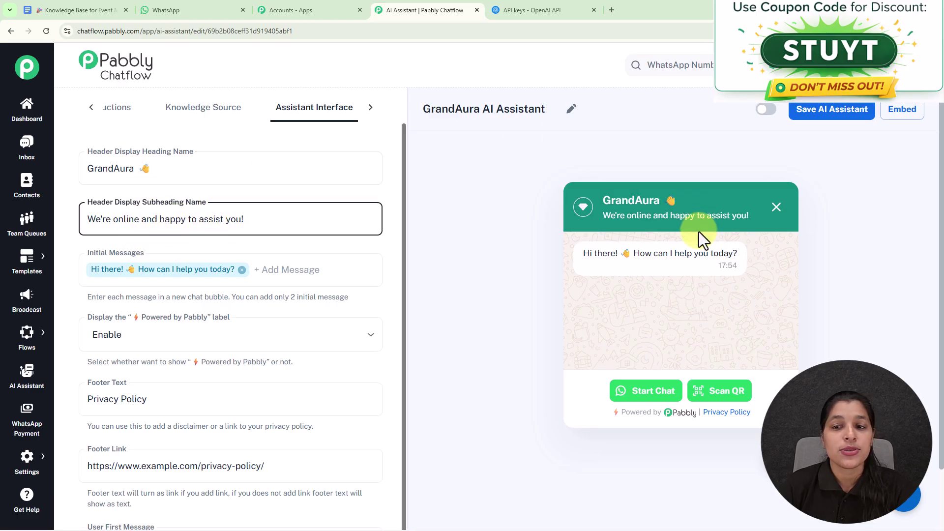
{"action": "left_click_drag", "start_coordinate": [601, 216], "coordinate": [721, 235]}
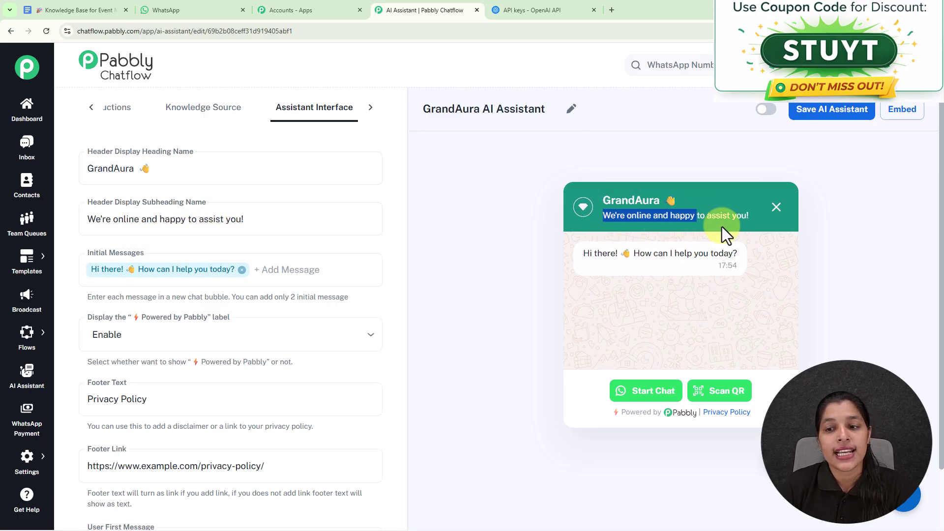
{"action": "left_click", "coordinate": [485, 242]}
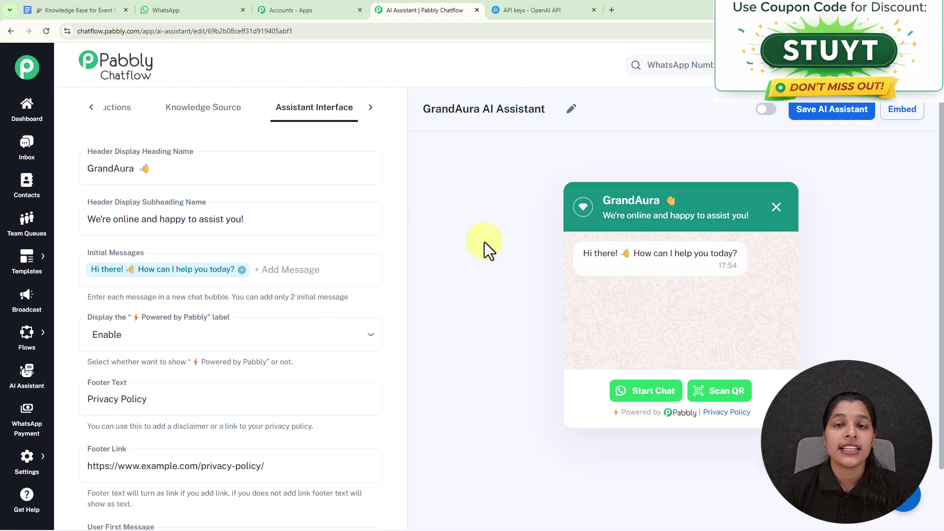
{"action": "scroll", "coordinate": [479, 241], "scroll_direction": "down", "scroll_amount": 2}
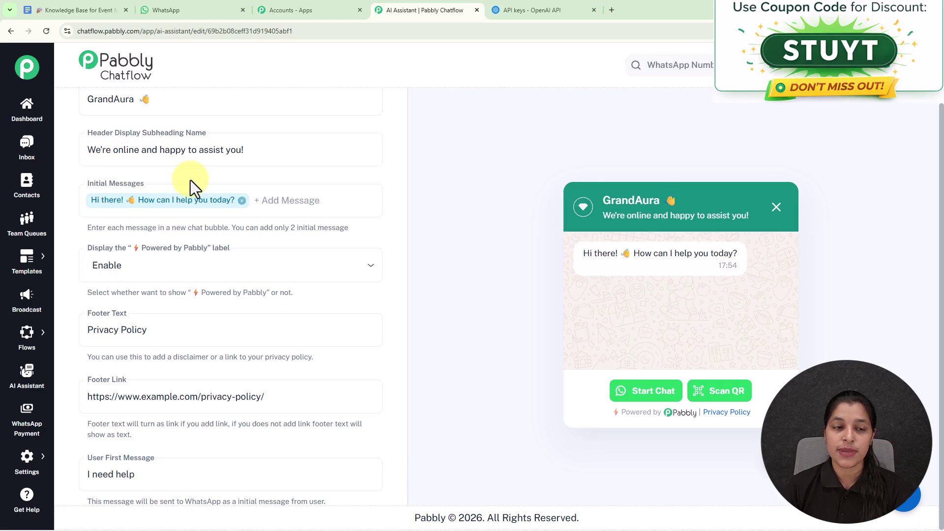
{"action": "left_click", "coordinate": [173, 193]}
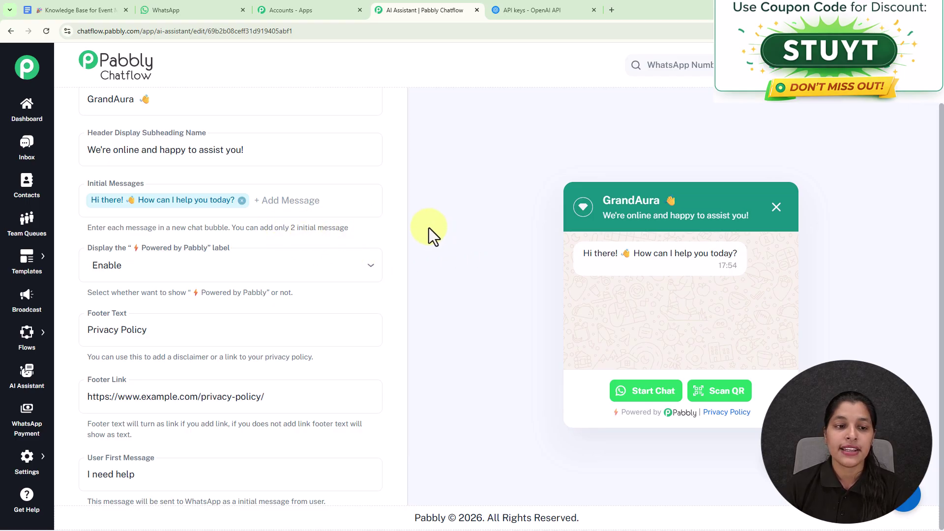
Try disabling the "Powered by Pabbly" label to see its effect in the chat preview, and set it back to Enable
{"action": "scroll", "coordinate": [152, 267], "scroll_direction": "down", "scroll_amount": 1}
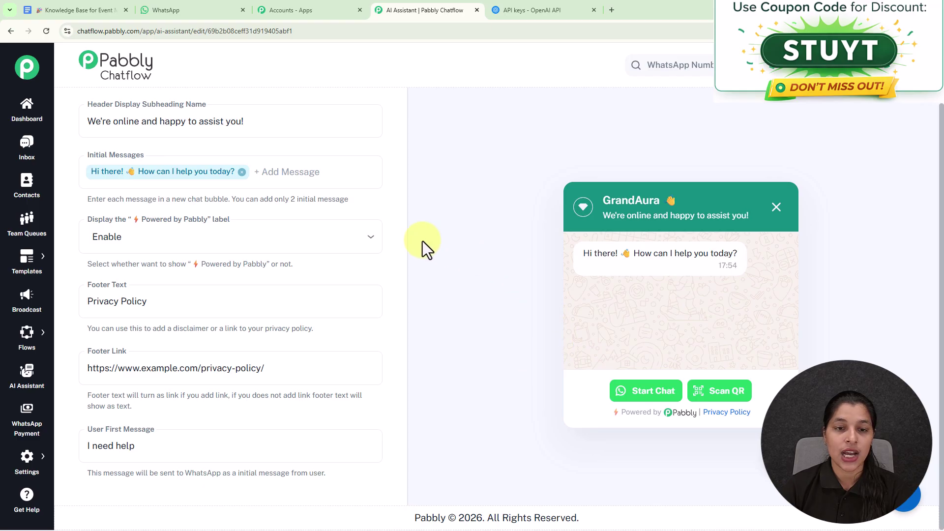
{"action": "left_click", "coordinate": [367, 251]}
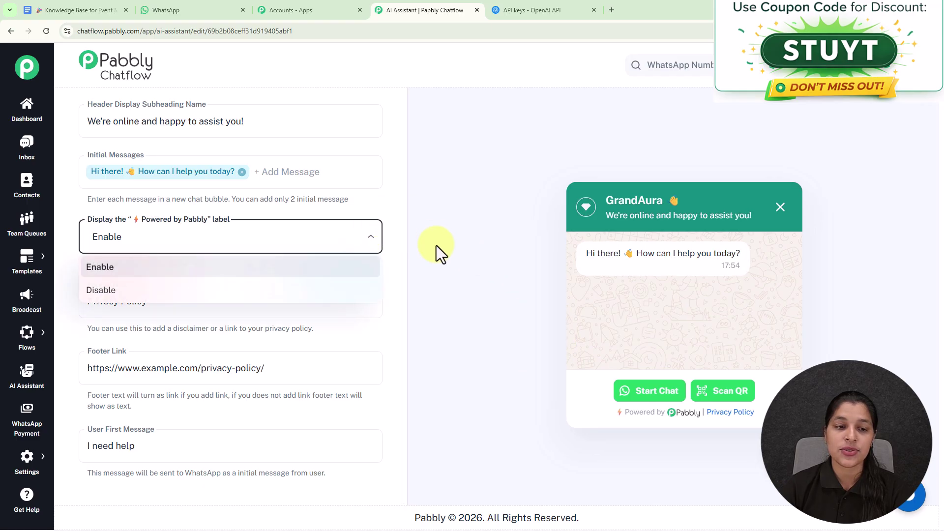
{"action": "left_click", "coordinate": [262, 291]}
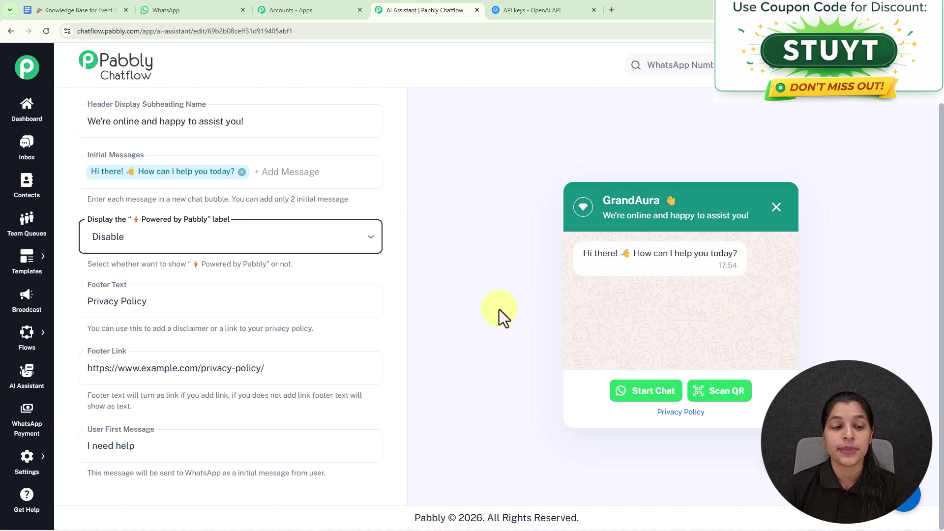
{"action": "left_click", "coordinate": [297, 237]}
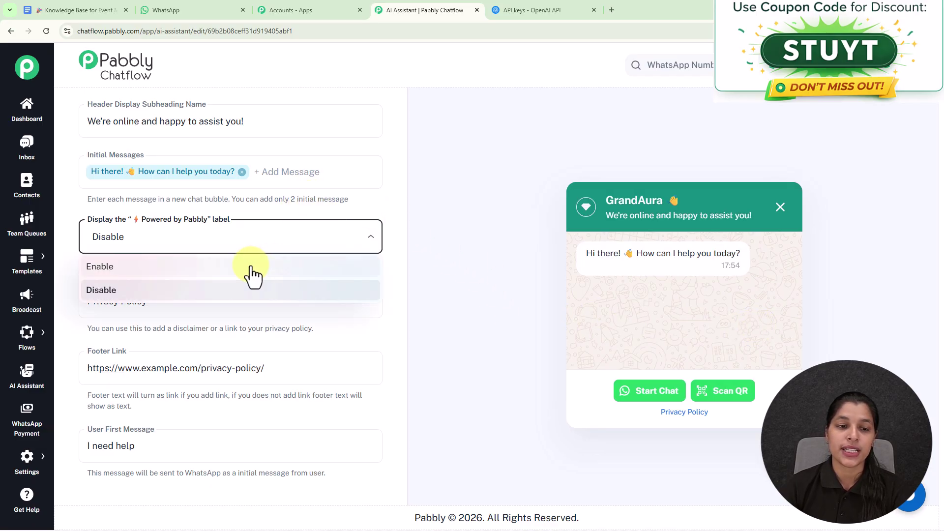
{"action": "left_click", "coordinate": [254, 276]}
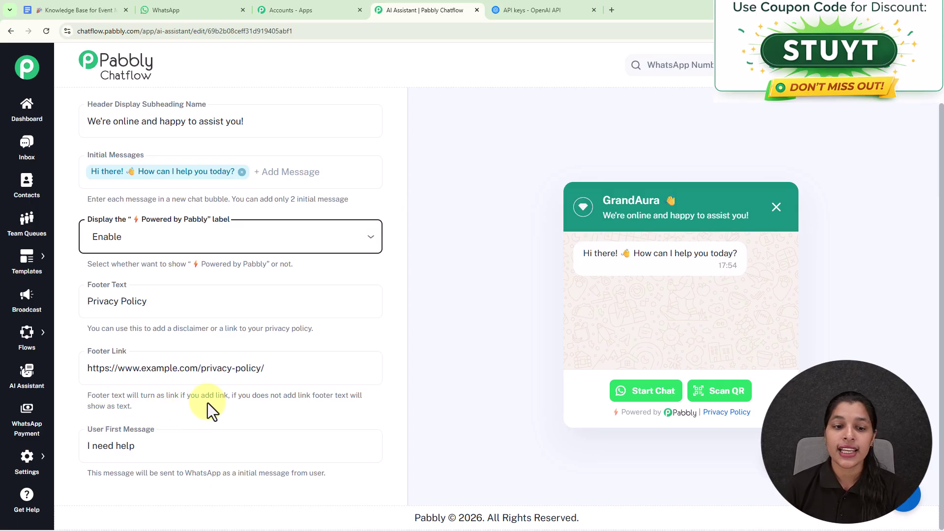
Open the Styling settings of the GrandAura AI Assistant
{"action": "scroll", "coordinate": [205, 405], "scroll_direction": "up", "scroll_amount": 3}
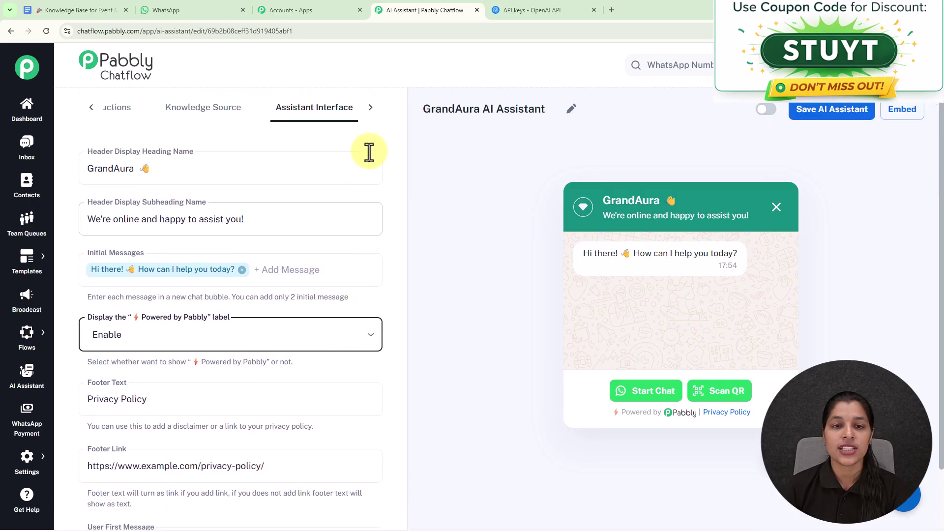
{"action": "left_click", "coordinate": [371, 107]}
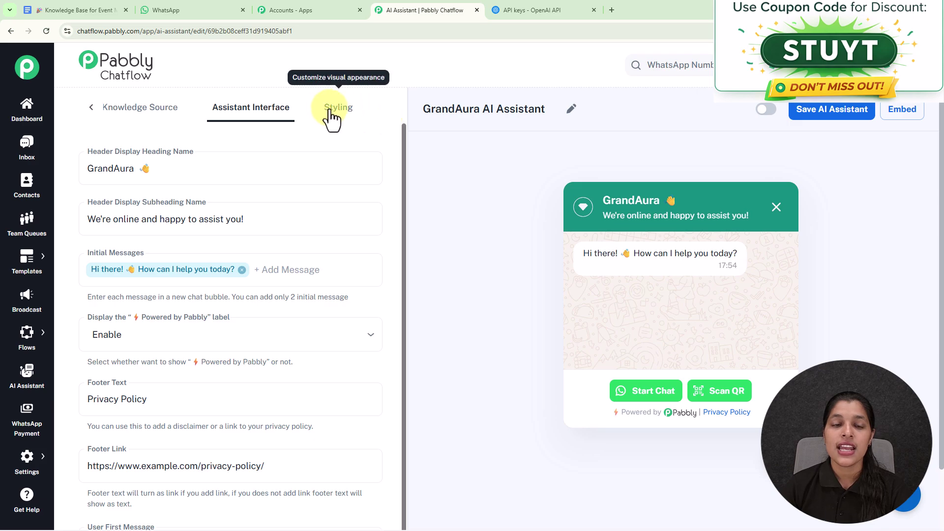
{"action": "left_click", "coordinate": [330, 112]}
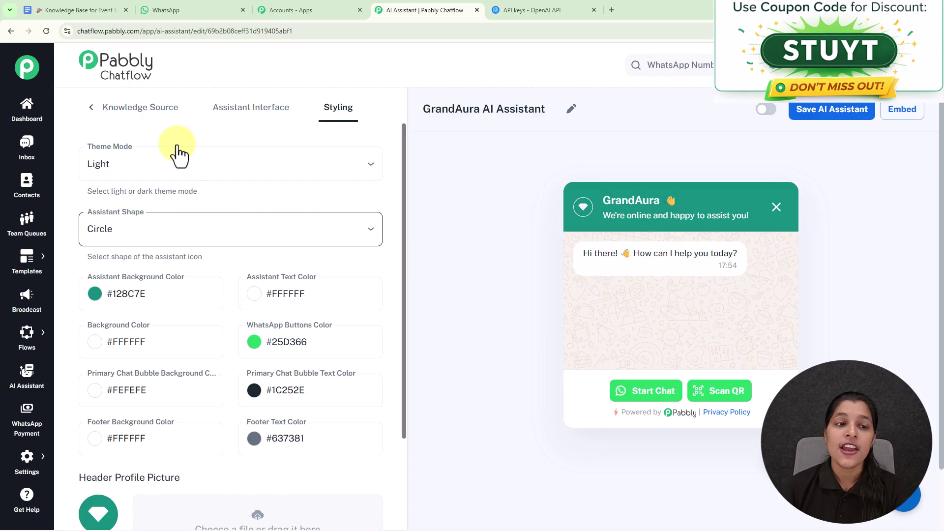
Try the Dark theme mode on the assistant's chat preview, and switch the theme back to Light
{"action": "left_click", "coordinate": [179, 177]}
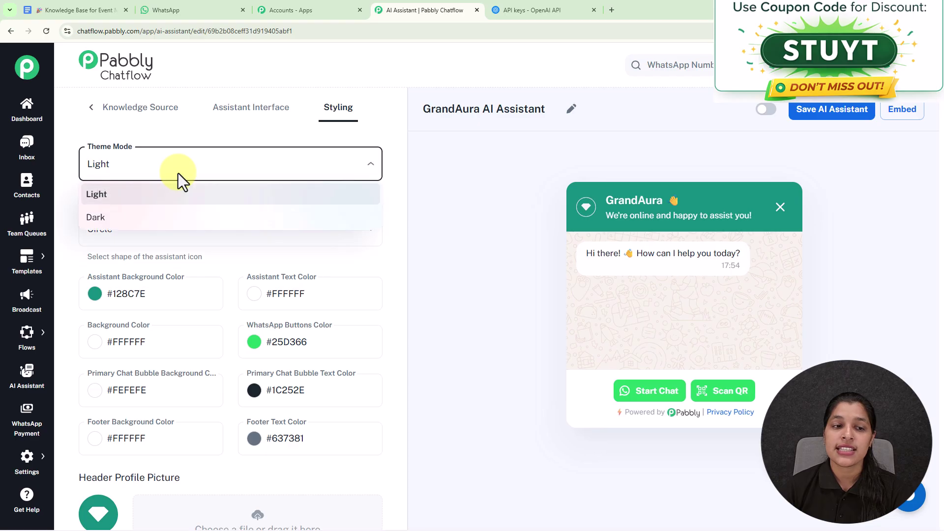
{"action": "left_click", "coordinate": [169, 224]}
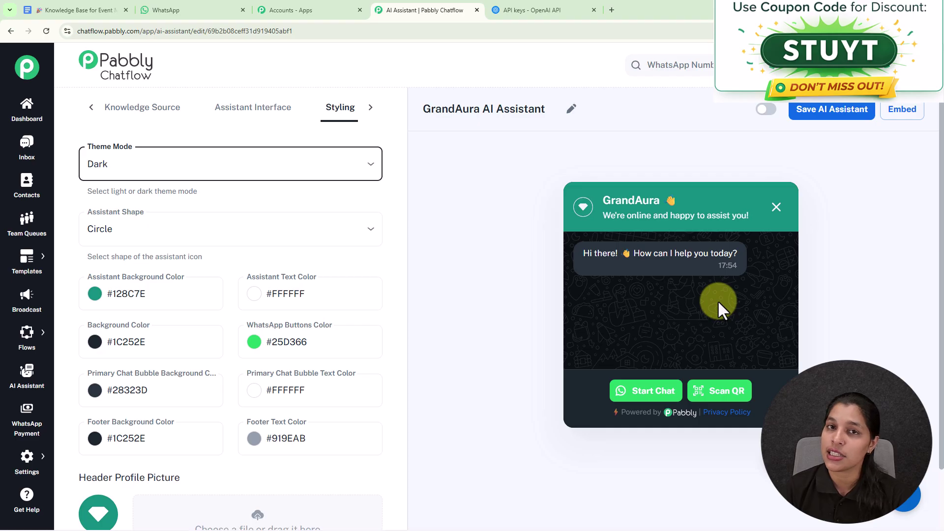
{"action": "left_click", "coordinate": [315, 179]}
{"action": "left_click", "coordinate": [133, 193]}
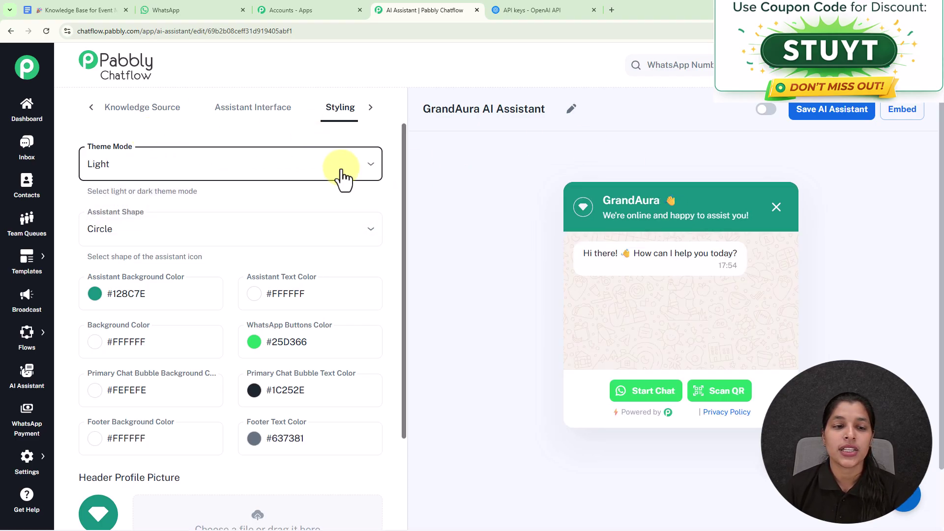
Review the available assistant shape options, keeping Circle selected
{"action": "scroll", "coordinate": [339, 173], "scroll_direction": "down", "scroll_amount": 3}
{"action": "scroll", "coordinate": [341, 170], "scroll_direction": "up", "scroll_amount": 3}
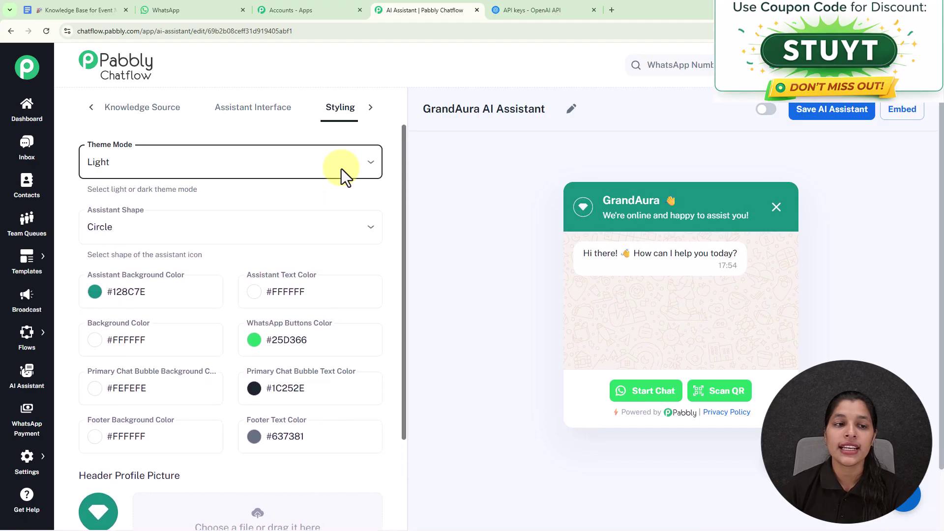
{"action": "left_click", "coordinate": [141, 224]}
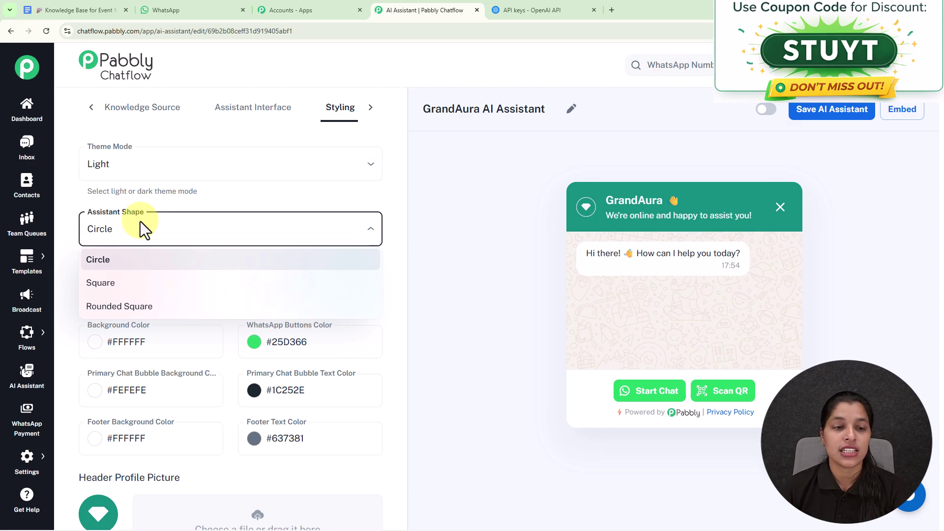
{"action": "left_click", "coordinate": [157, 216]}
Set the Assistant Background Color to the near-black #0d0e0e
{"action": "scroll", "coordinate": [197, 224], "scroll_direction": "down", "scroll_amount": 2}
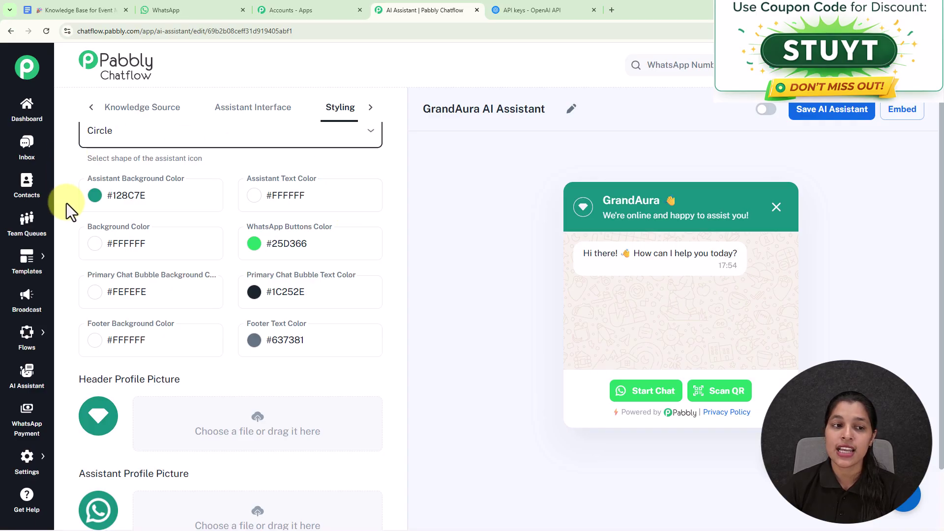
{"action": "left_click", "coordinate": [96, 196]}
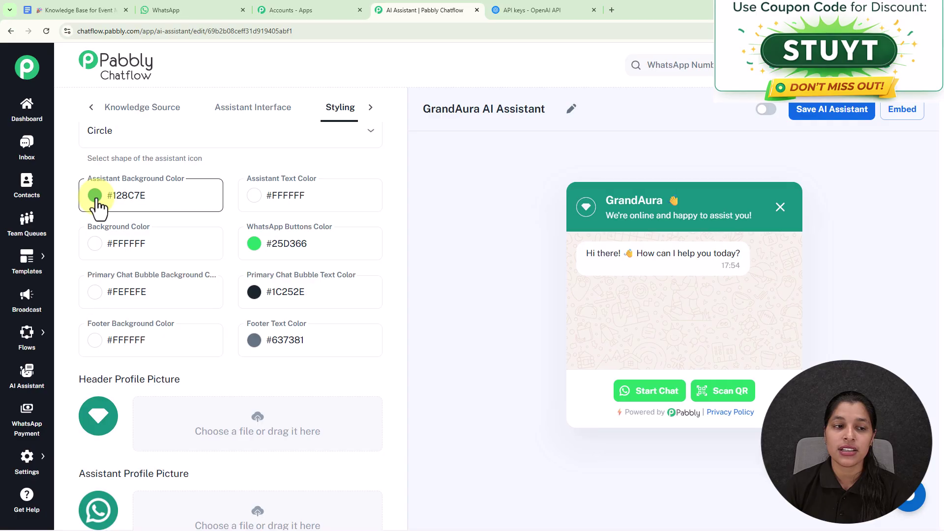
{"action": "left_click", "coordinate": [89, 309]}
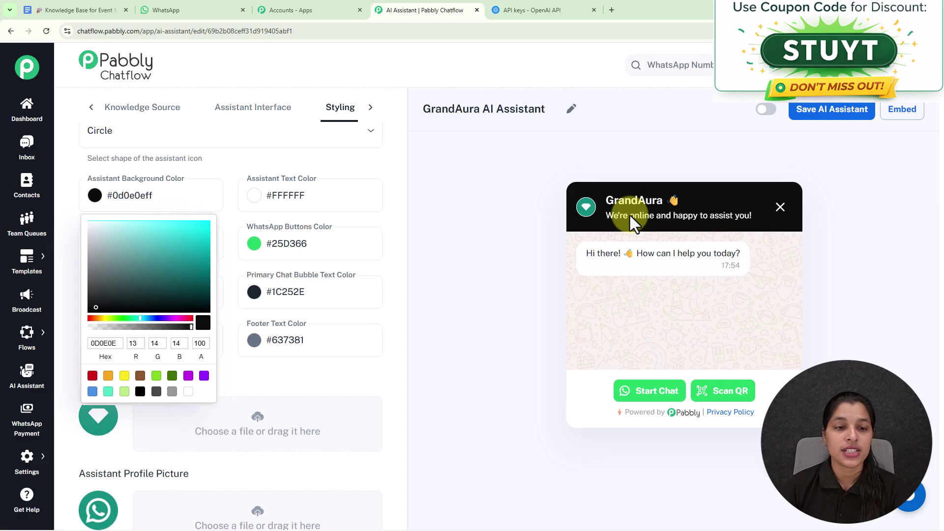
{"action": "left_click", "coordinate": [393, 262]}
Look over the remaining color and picture options, then activate the GrandAura AI Assistant and save it
{"action": "scroll", "coordinate": [302, 226], "scroll_direction": "down", "scroll_amount": 1}
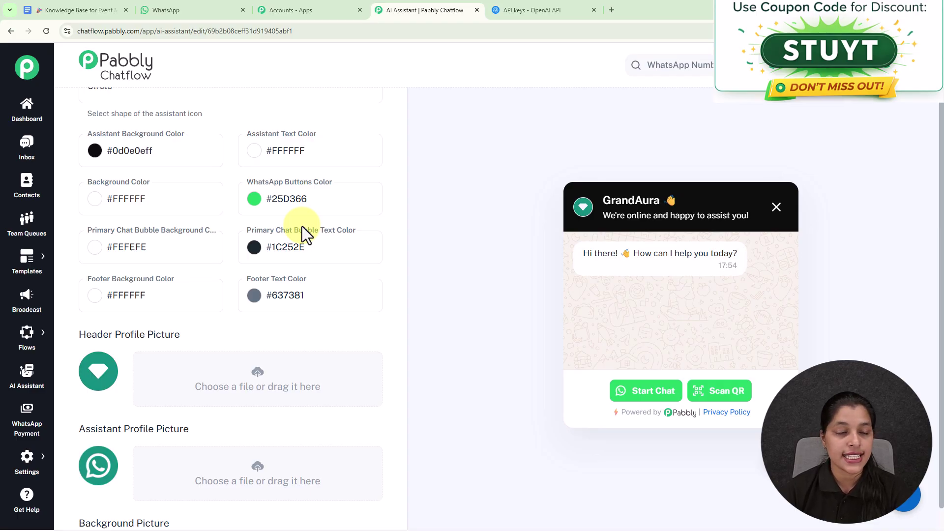
{"action": "scroll", "coordinate": [302, 226], "scroll_direction": "down", "scroll_amount": 2}
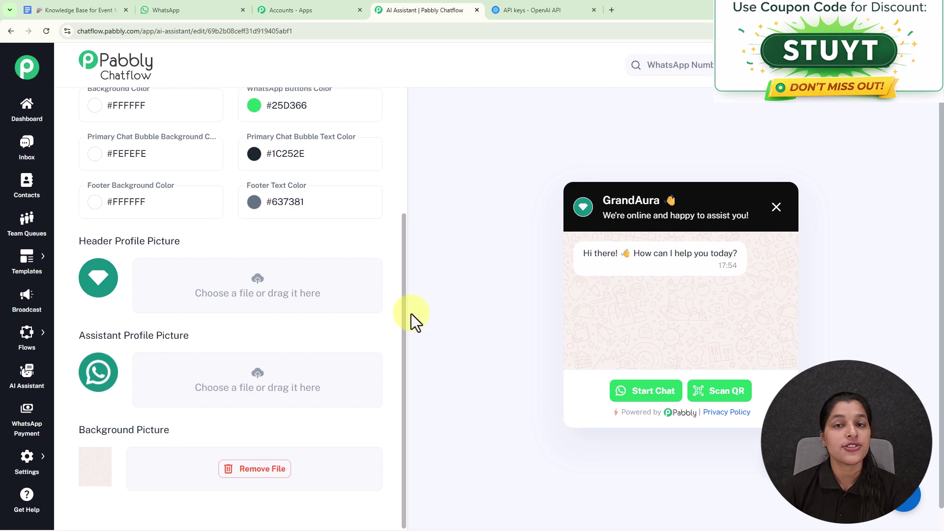
{"action": "scroll", "coordinate": [411, 314], "scroll_direction": "up", "scroll_amount": 1}
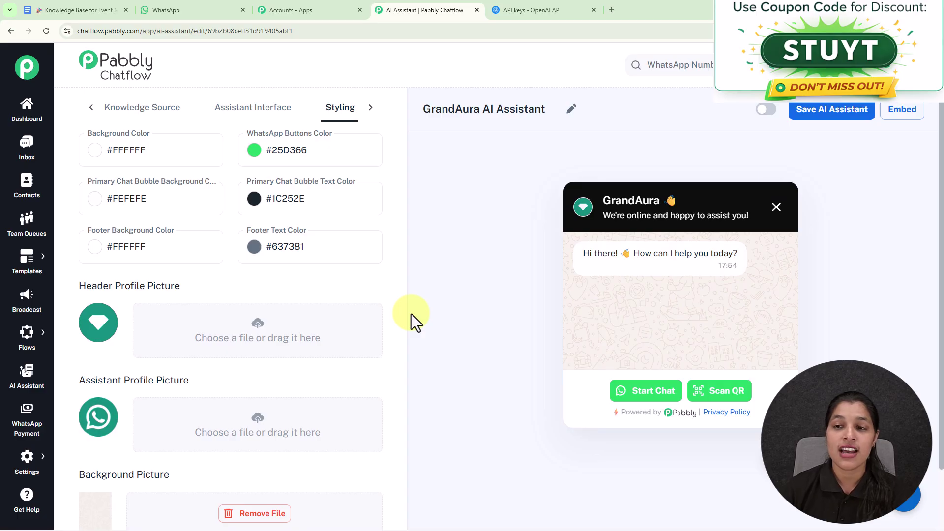
{"action": "left_click", "coordinate": [767, 110]}
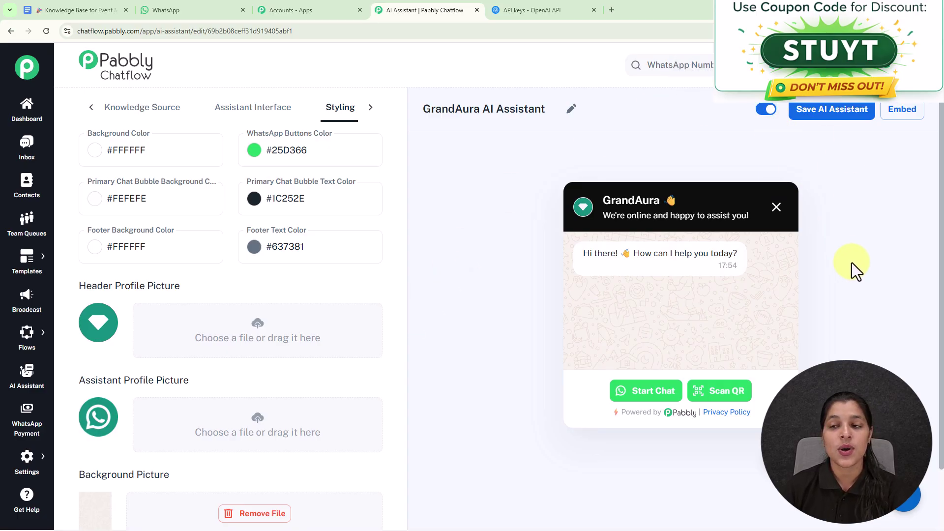
{"action": "left_click", "coordinate": [822, 113]}
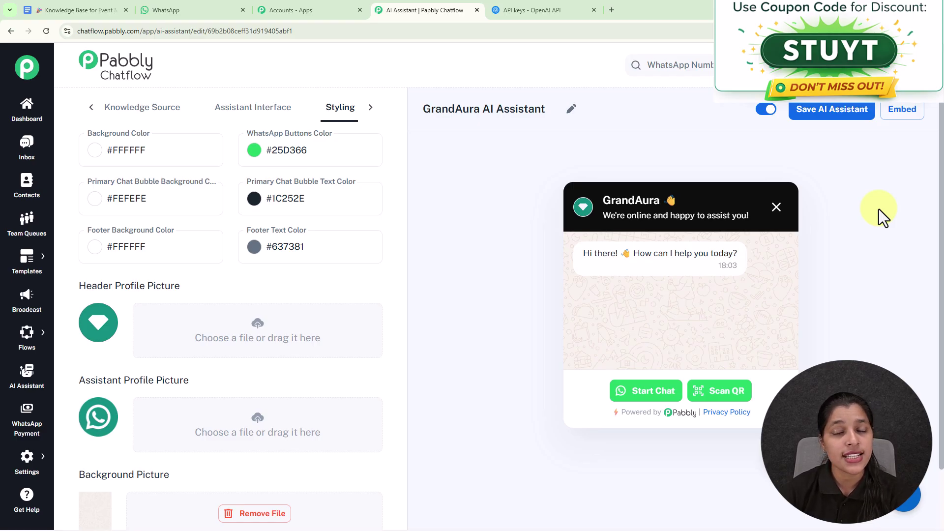
View the assistant's website embed script and close it
{"action": "left_click", "coordinate": [905, 113]}
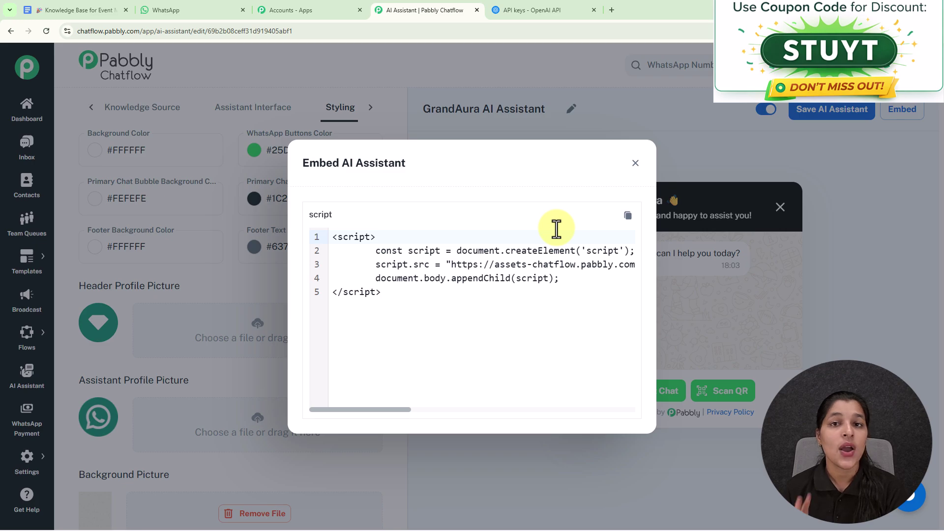
{"action": "left_click", "coordinate": [635, 163]}
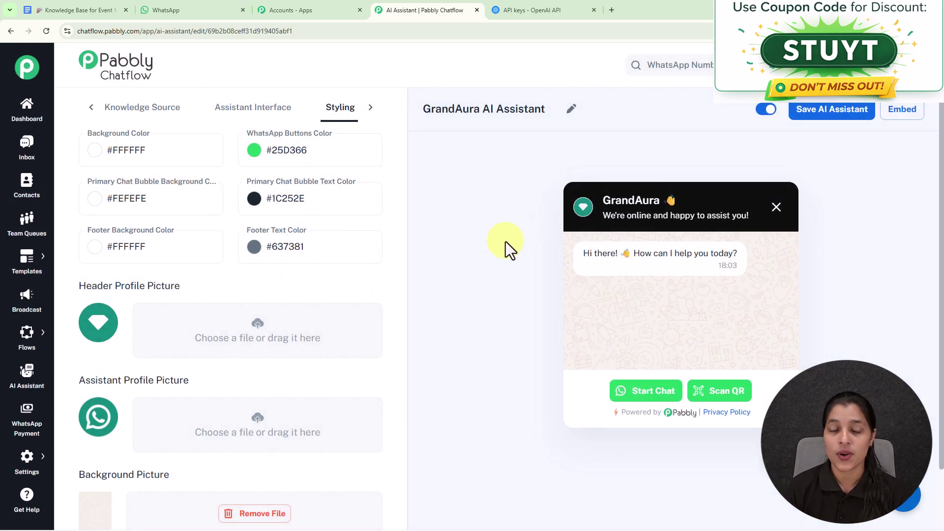
Open Inbox Settings and examine the AI Auto-Reply Settings' contact list and AI assistant choices, leaving the rule for All Contact without an assistant
{"action": "mouse_move", "coordinate": [35, 466]}
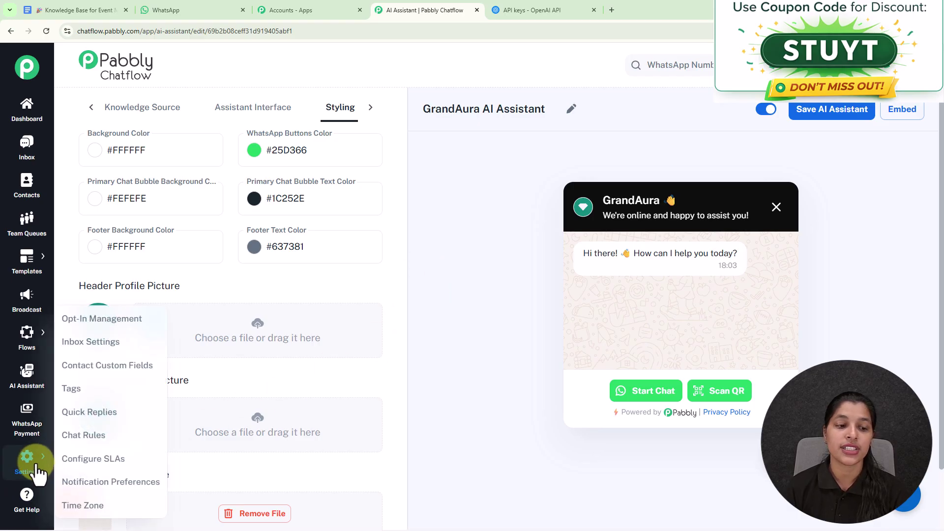
{"action": "left_click", "coordinate": [101, 344]}
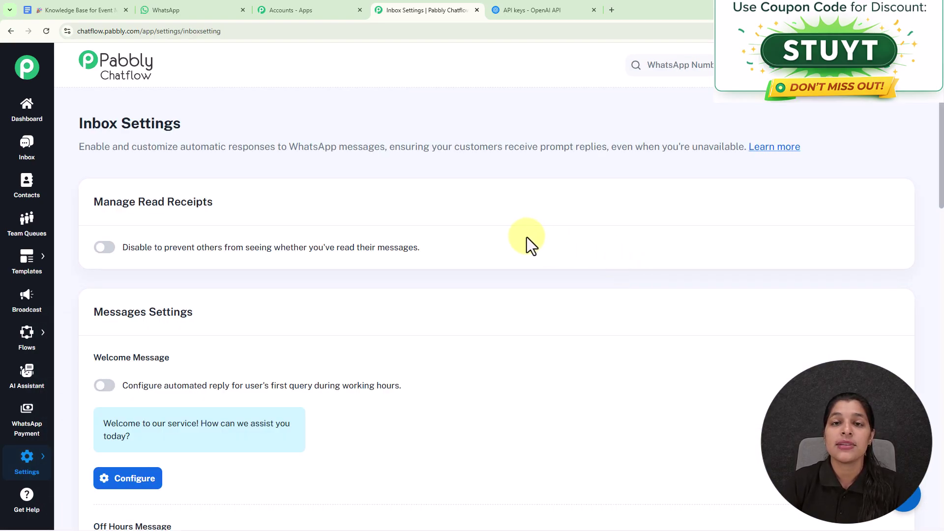
{"action": "scroll", "coordinate": [527, 237], "scroll_direction": "down", "scroll_amount": 15}
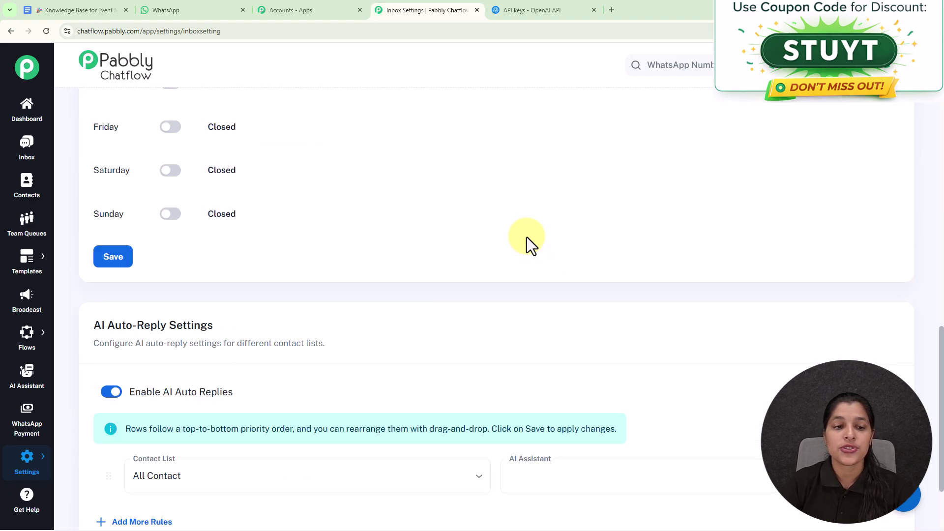
{"action": "scroll", "coordinate": [527, 237], "scroll_direction": "down", "scroll_amount": 2}
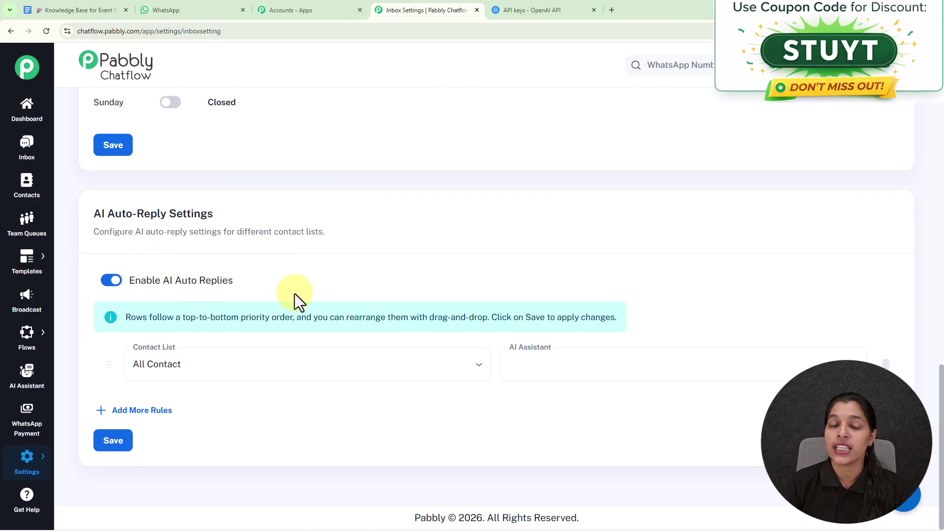
{"action": "left_click", "coordinate": [286, 379]}
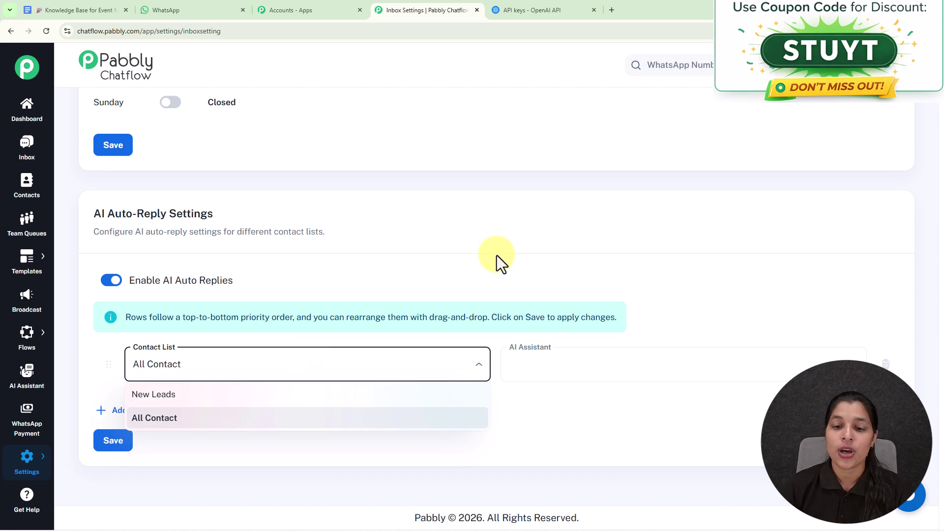
{"action": "left_click", "coordinate": [651, 372]}
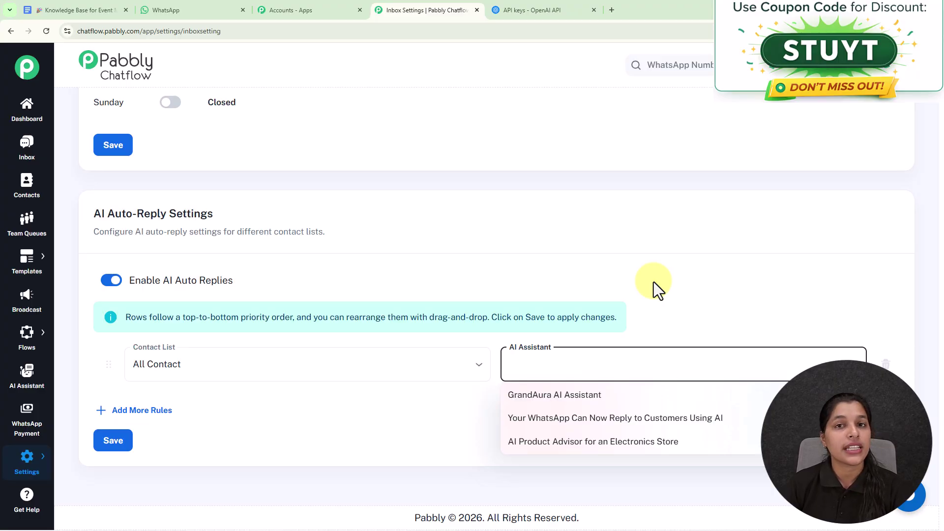
{"action": "key", "text": "Escape"}
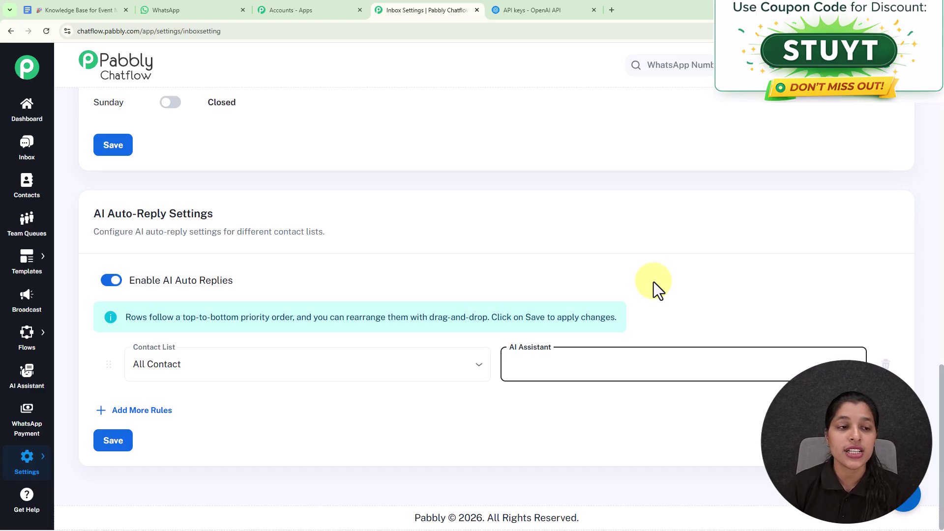
In the Inbox, enable GrandAura AI Assistant for the most recent contact's chat and save the selection
{"action": "left_click", "coordinate": [26, 149]}
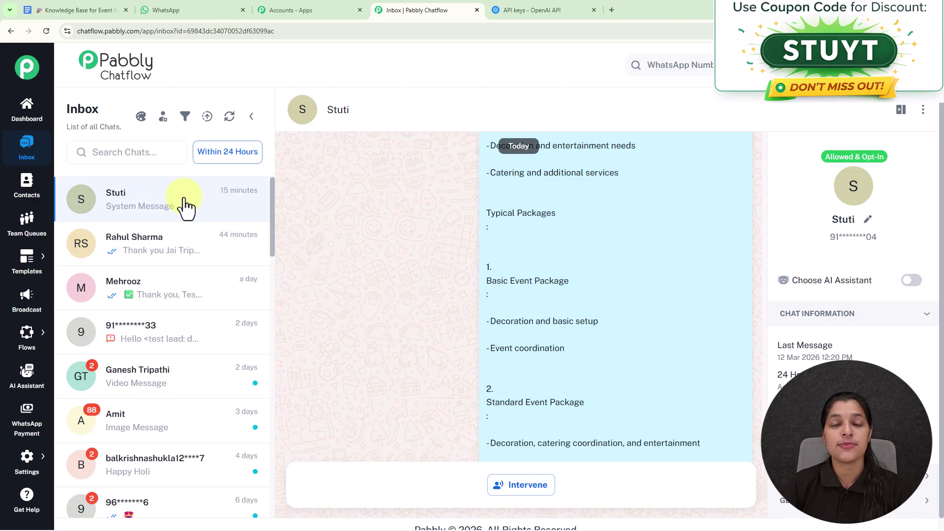
{"action": "left_click", "coordinate": [912, 282]}
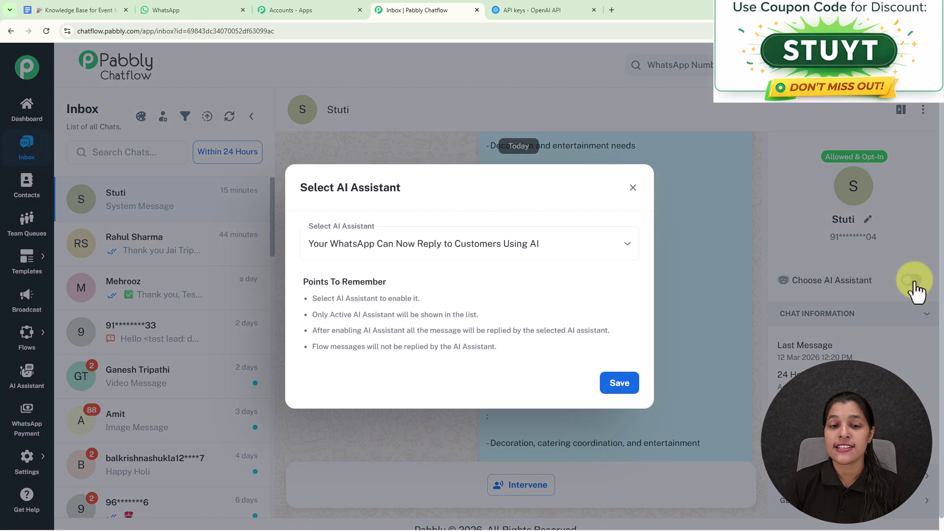
{"action": "left_click", "coordinate": [532, 245]}
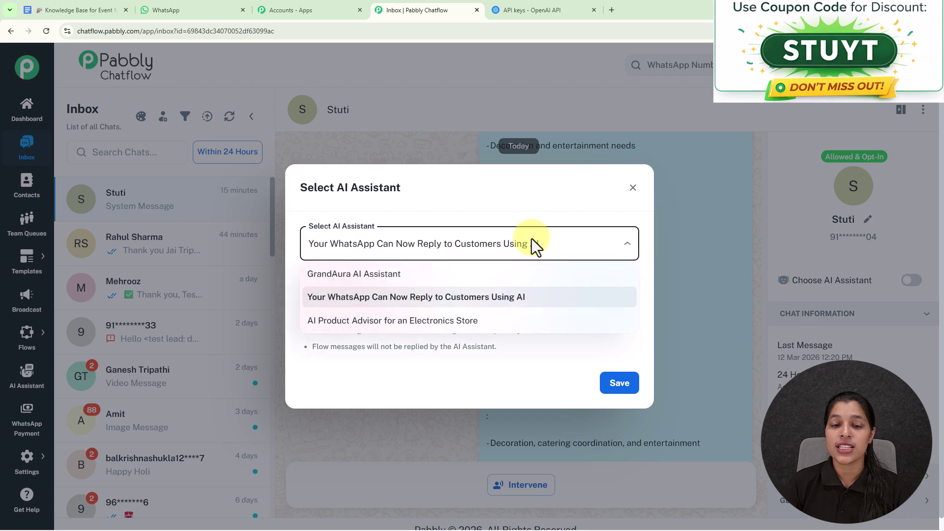
{"action": "left_click", "coordinate": [418, 278]}
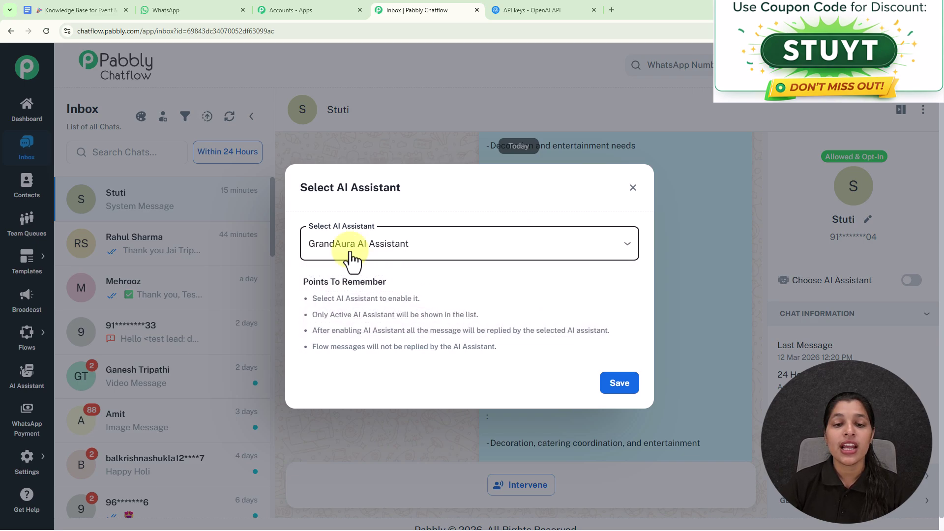
{"action": "left_click", "coordinate": [614, 391]}
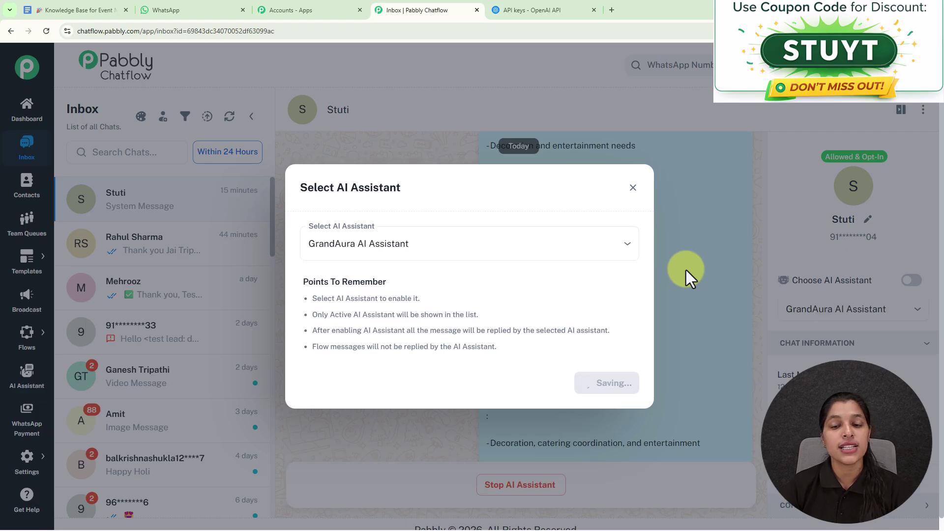